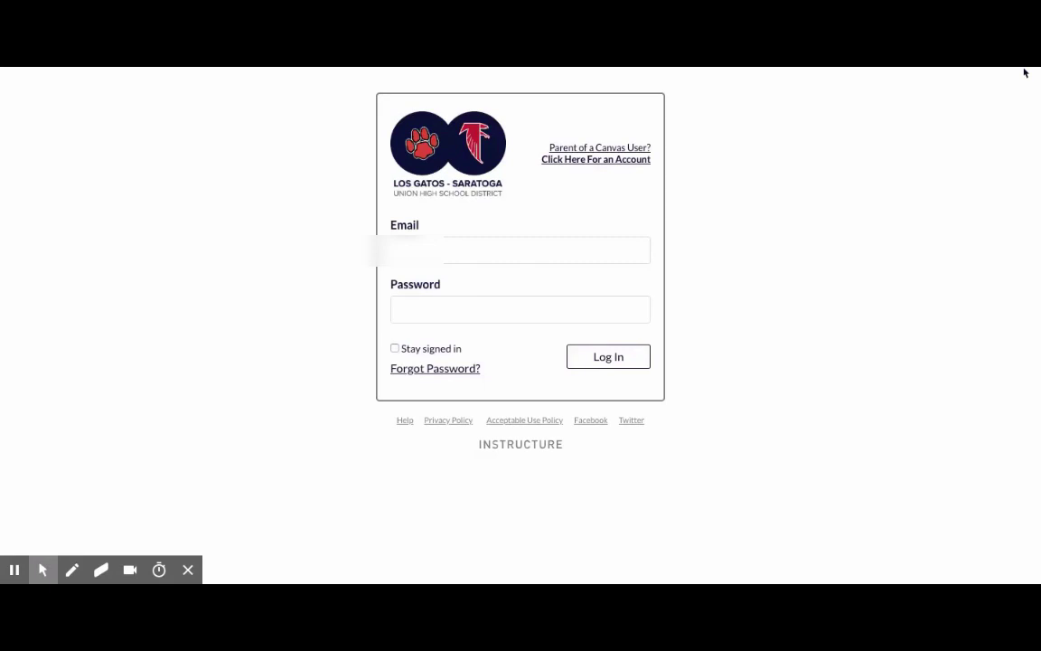
Log in to the school district's Canvas site with the student's e-mail address and account password.
click(407, 250)
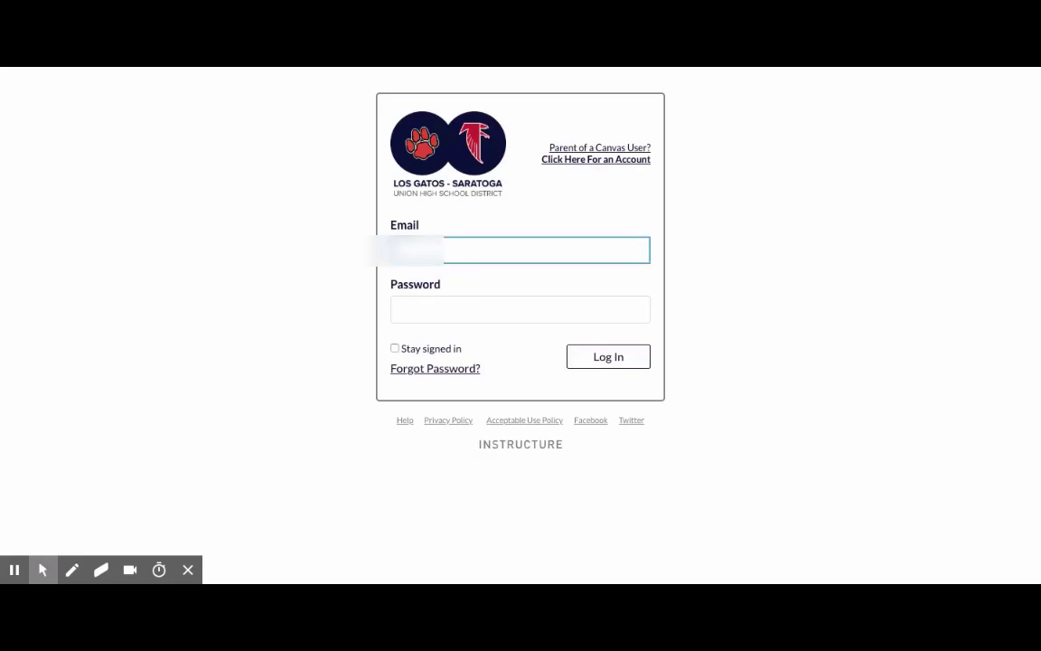
click(444, 272)
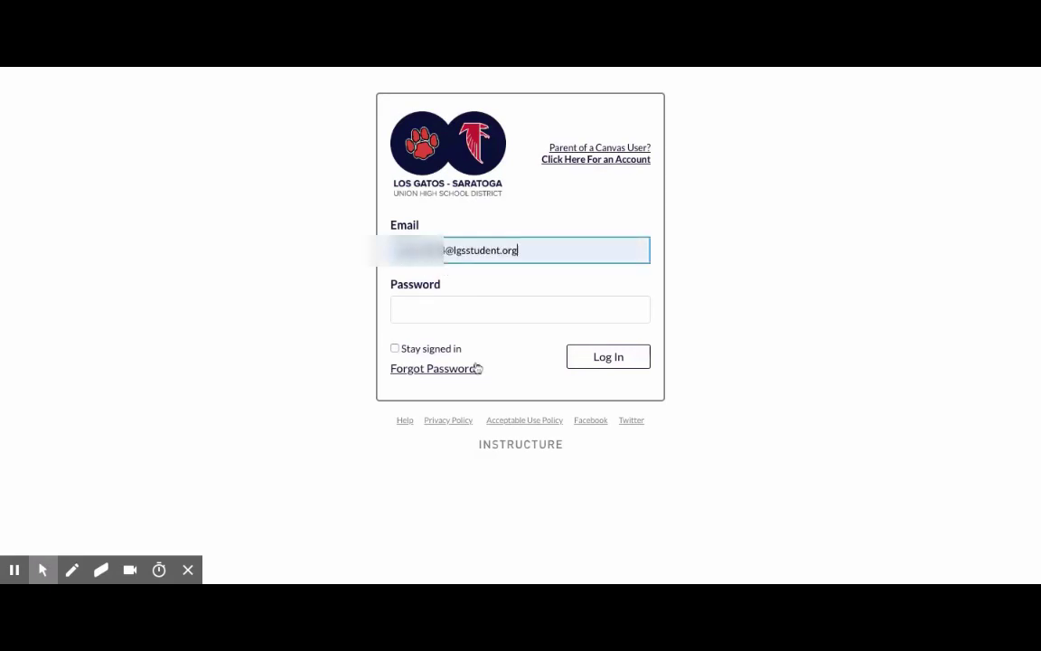
click(492, 307)
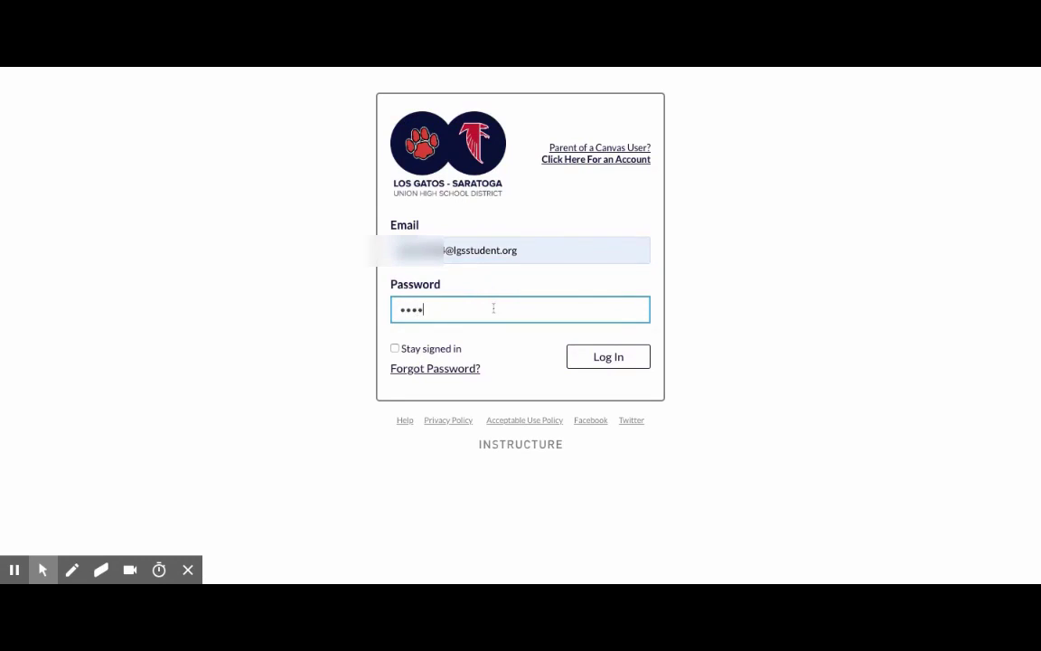
text(•••••••••)
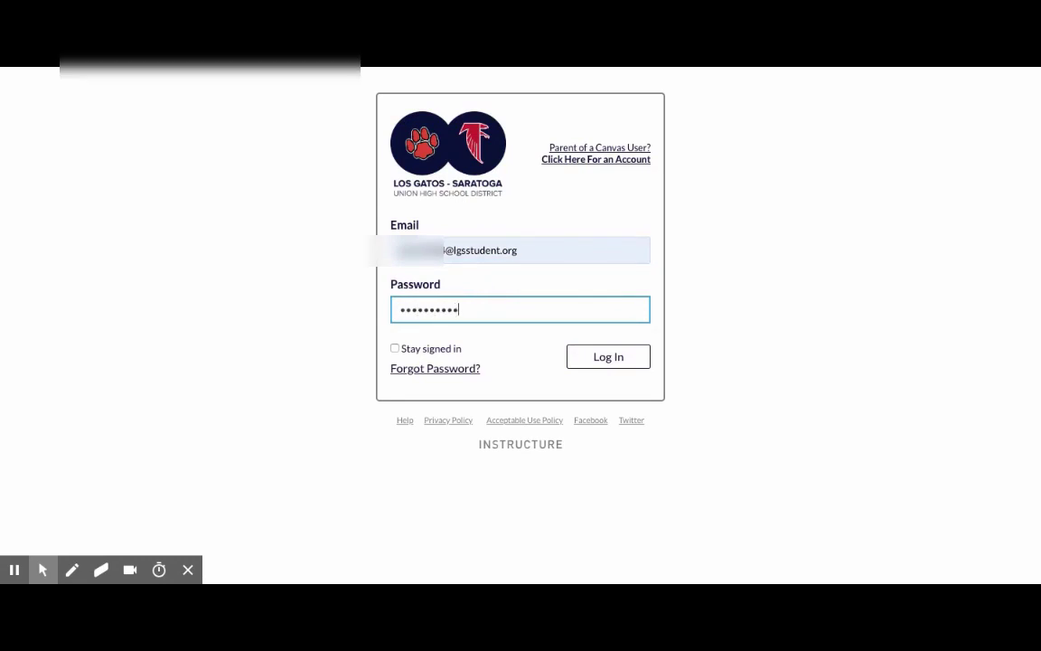
key(Return)
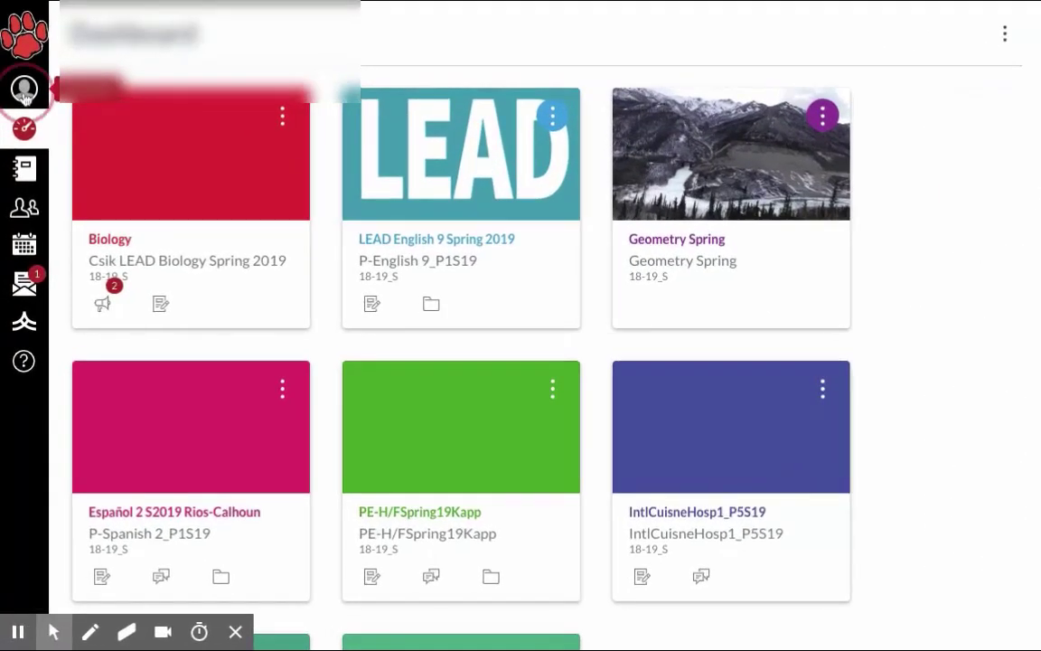
Review the account settings from the profile details to the feature options, and open the notification preferences.
click(19, 135)
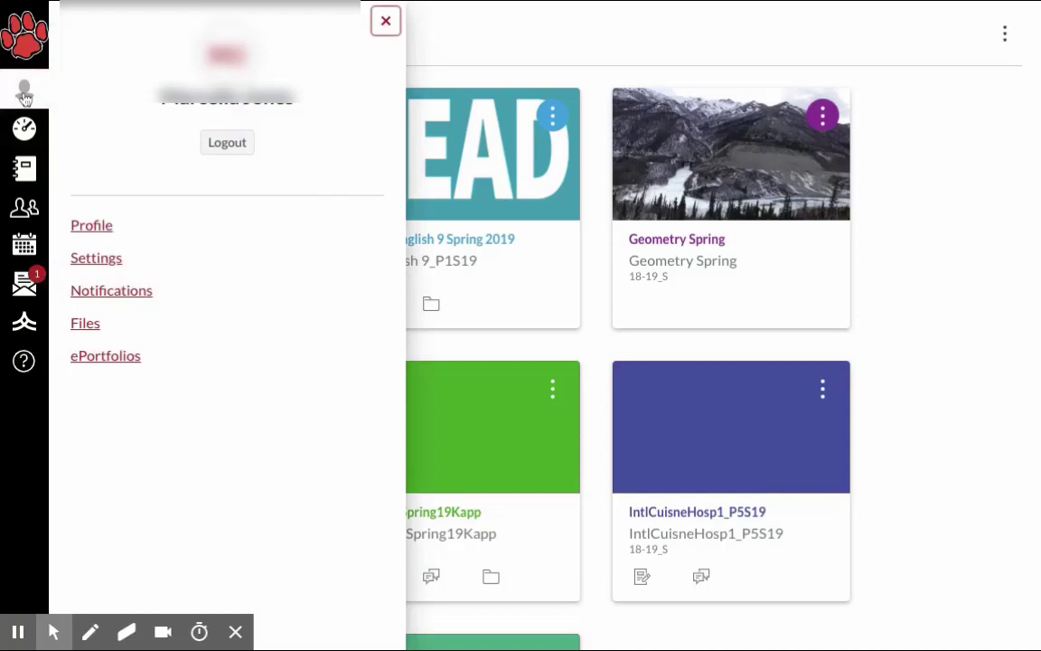
click(101, 264)
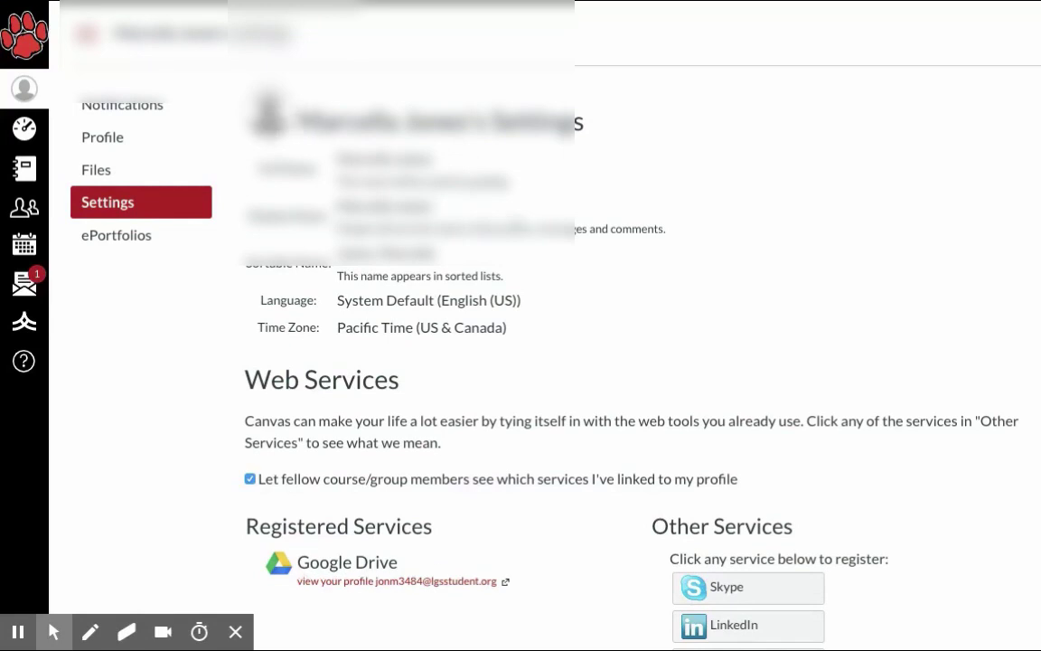
scroll(579, 361, down, 5)
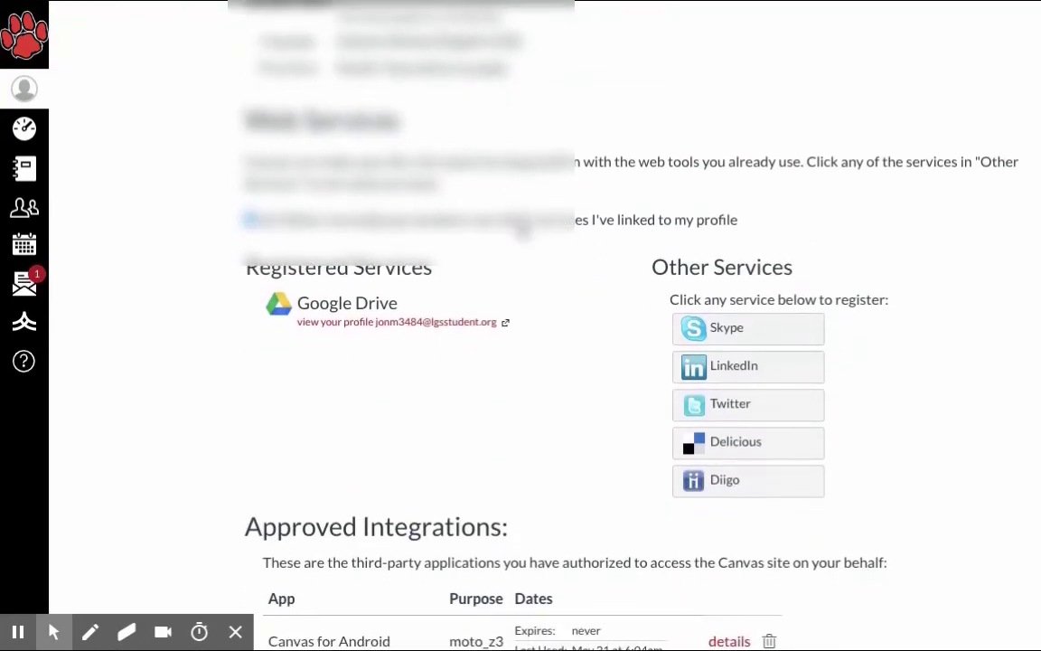
scroll(833, 271, up, 3)
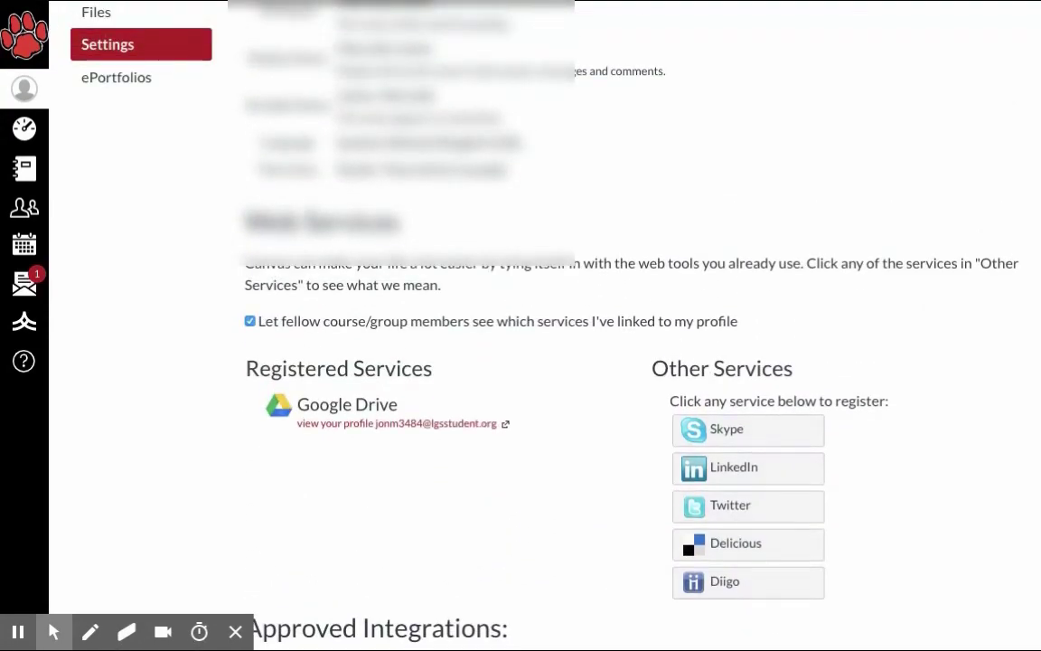
scroll(834, 271, up, 2)
scroll(747, 302, down, 2)
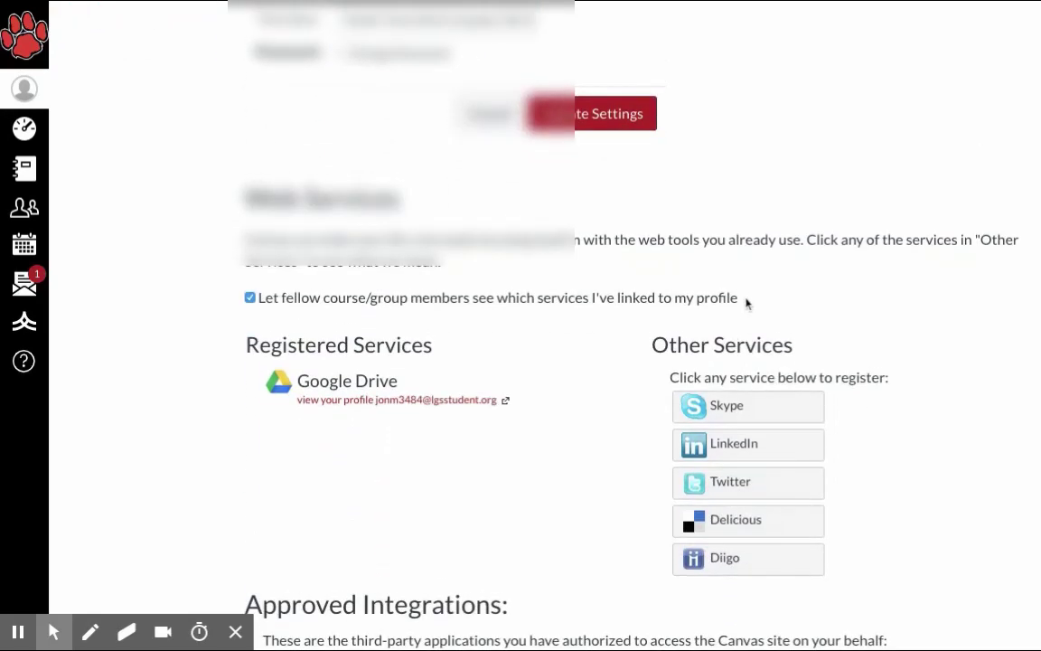
scroll(747, 302, down, 6)
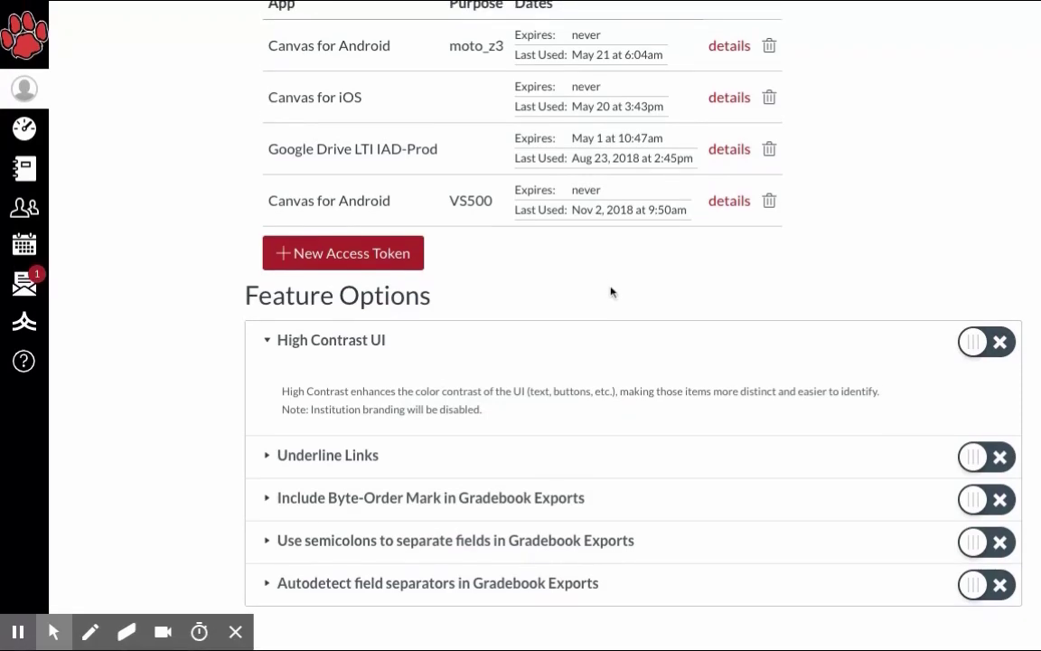
scroll(611, 292, up, 8)
scroll(612, 293, up, 1)
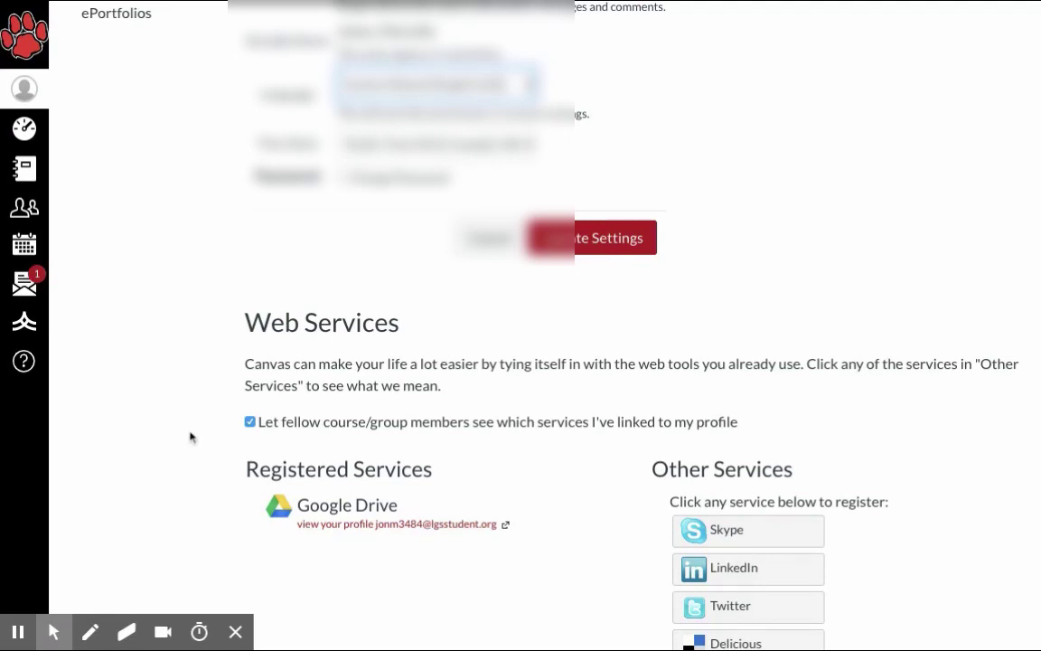
scroll(191, 437, down, 1)
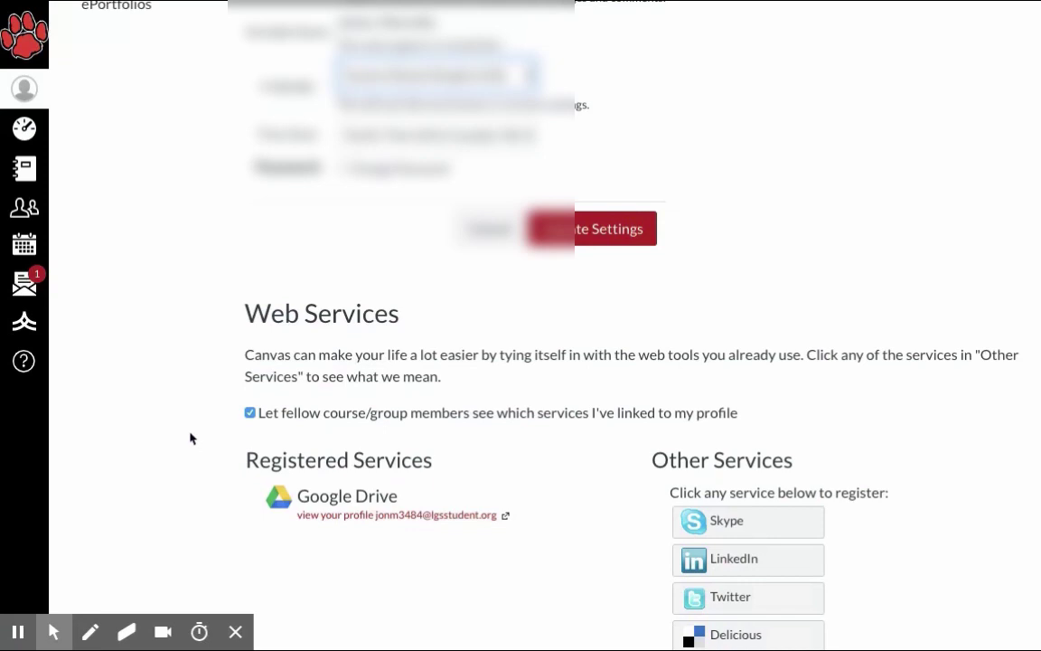
scroll(190, 437, up, 3)
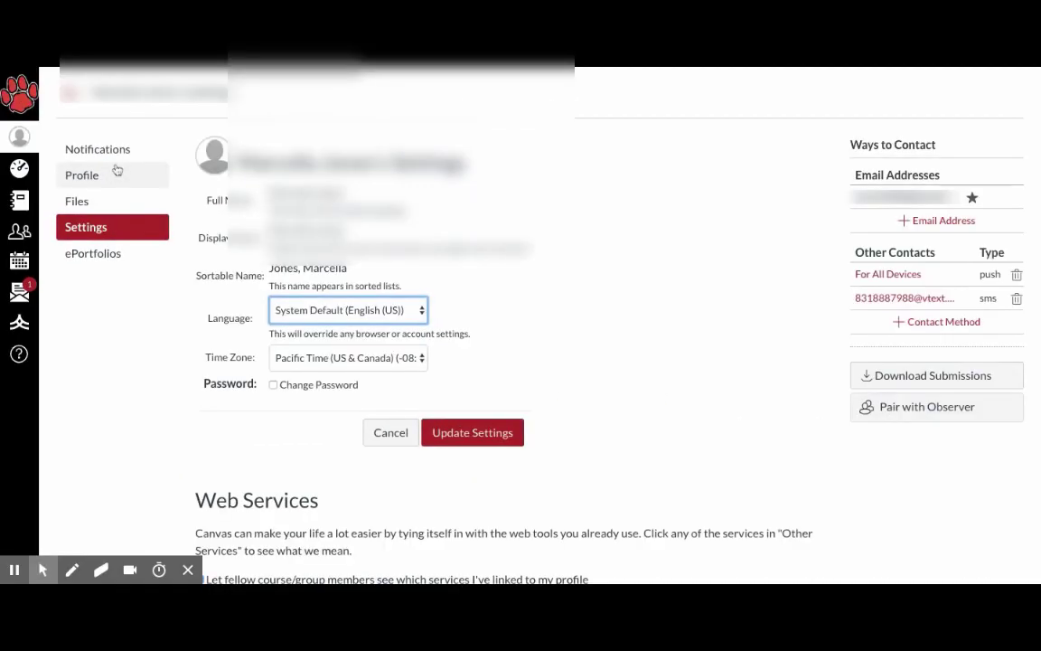
click(113, 153)
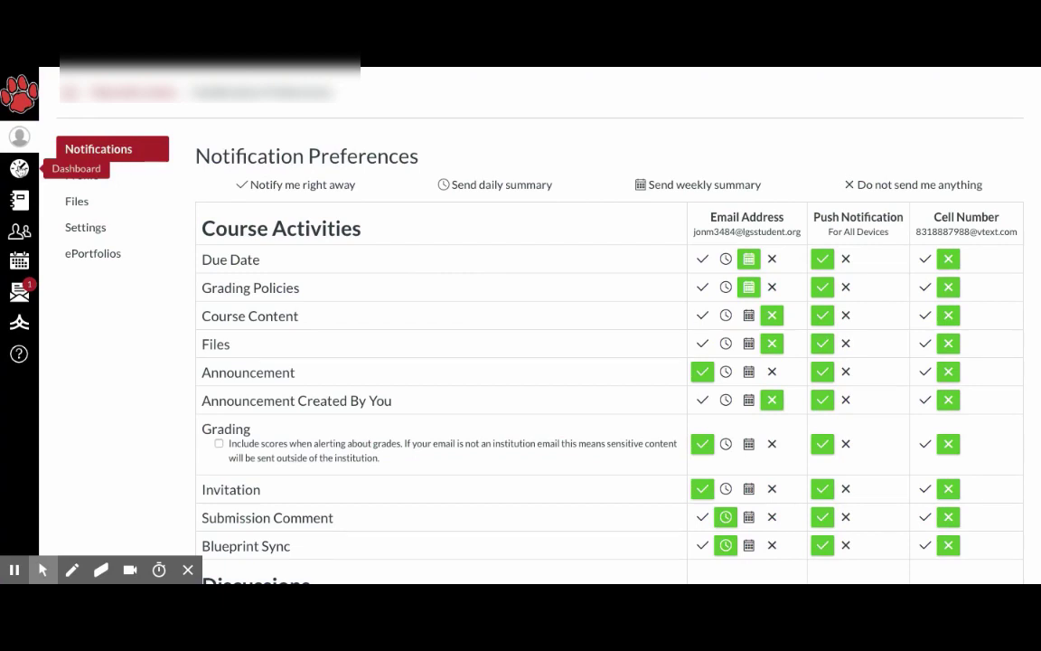
Open the May 2019 calendar, hide the Biology and Español 2 course calendars, and show both again.
click(19, 260)
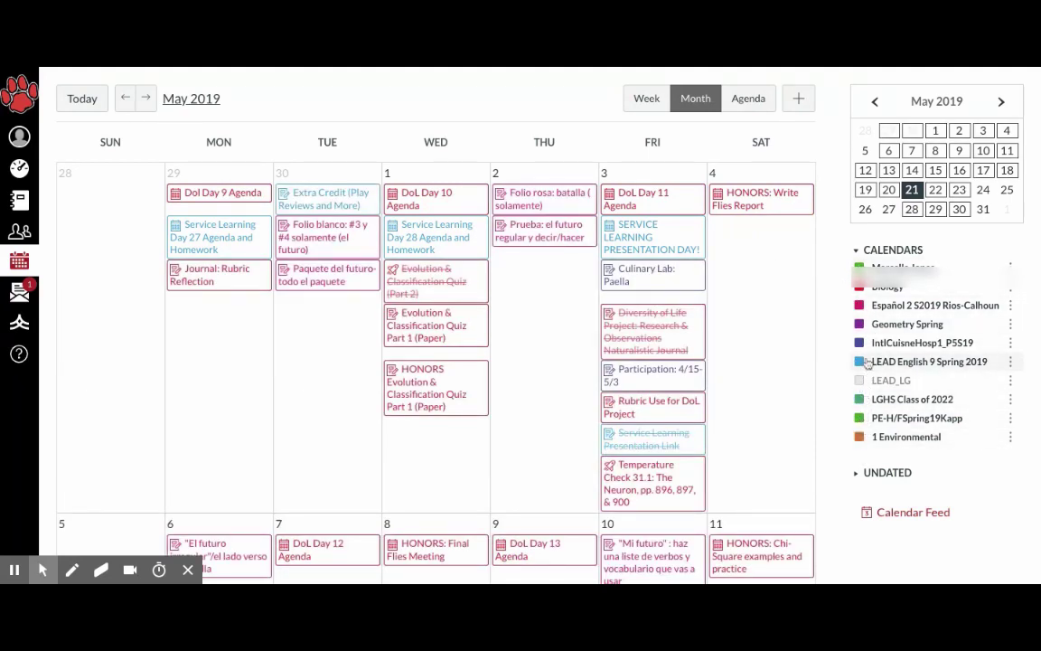
click(859, 286)
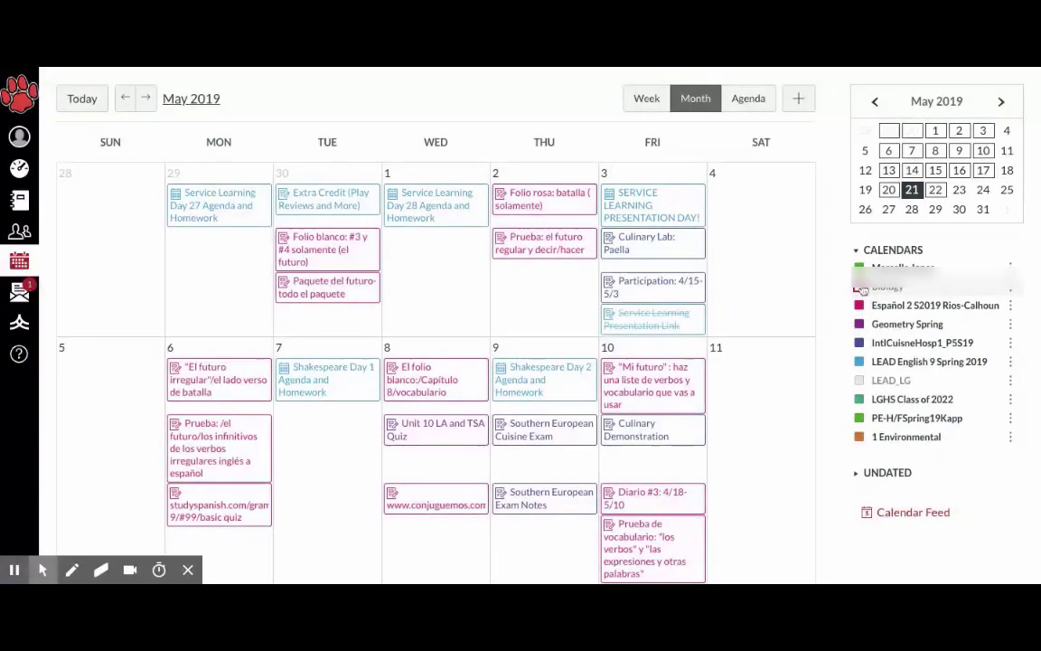
click(859, 305)
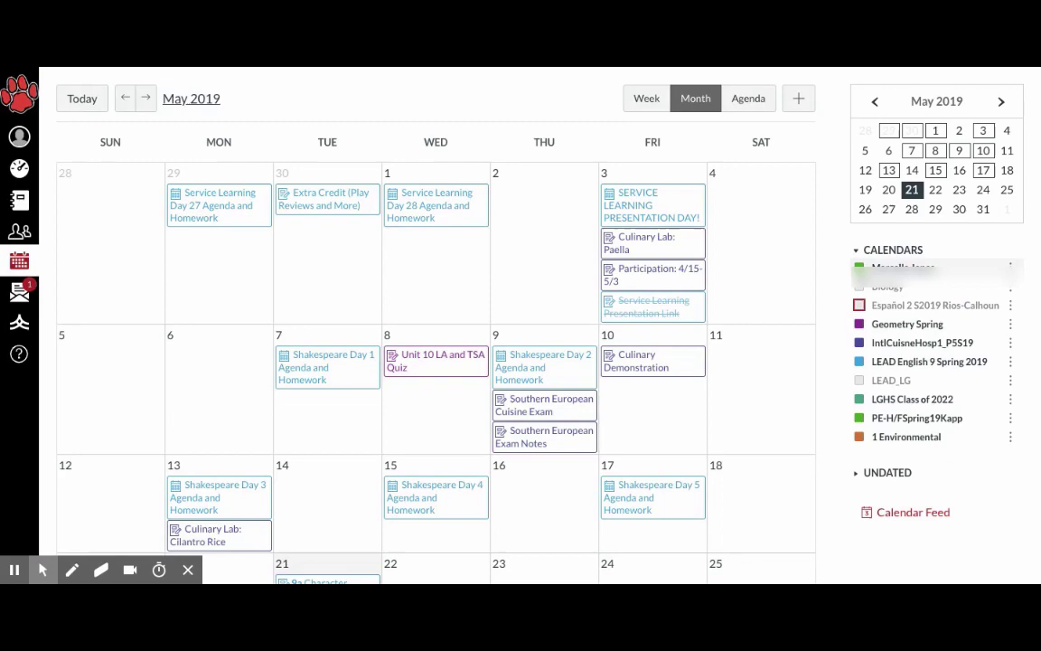
click(859, 306)
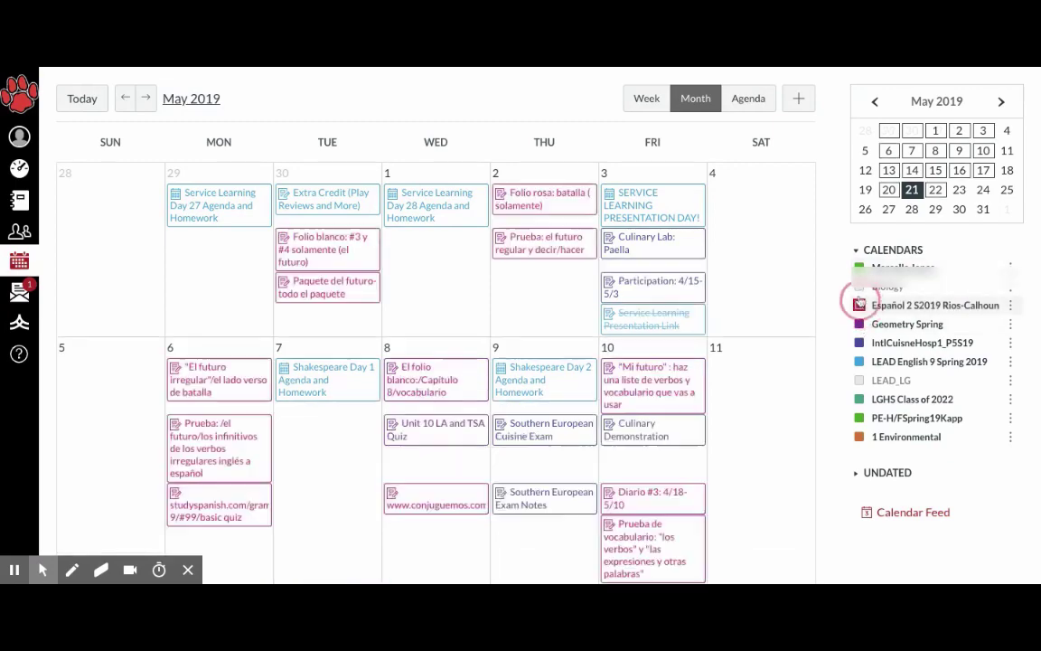
click(860, 286)
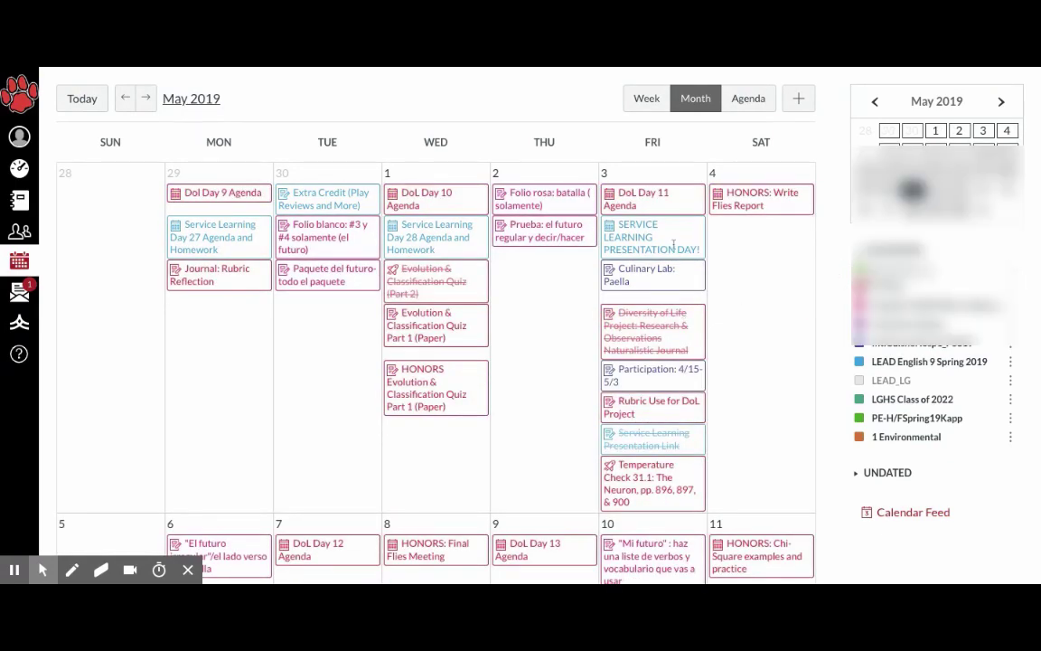
Look through the May calendar and view the details of the Shakespeare Day 5 Agenda and Homework event on May 17.
scroll(673, 244, down, 3)
scroll(673, 244, down, 10)
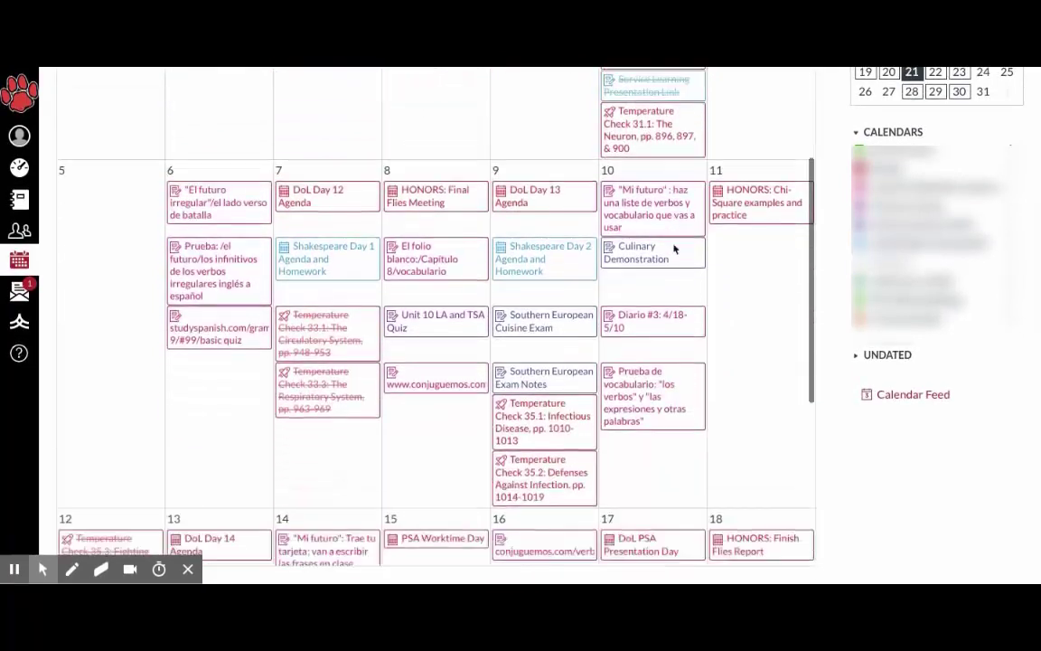
scroll(673, 248, down, 1)
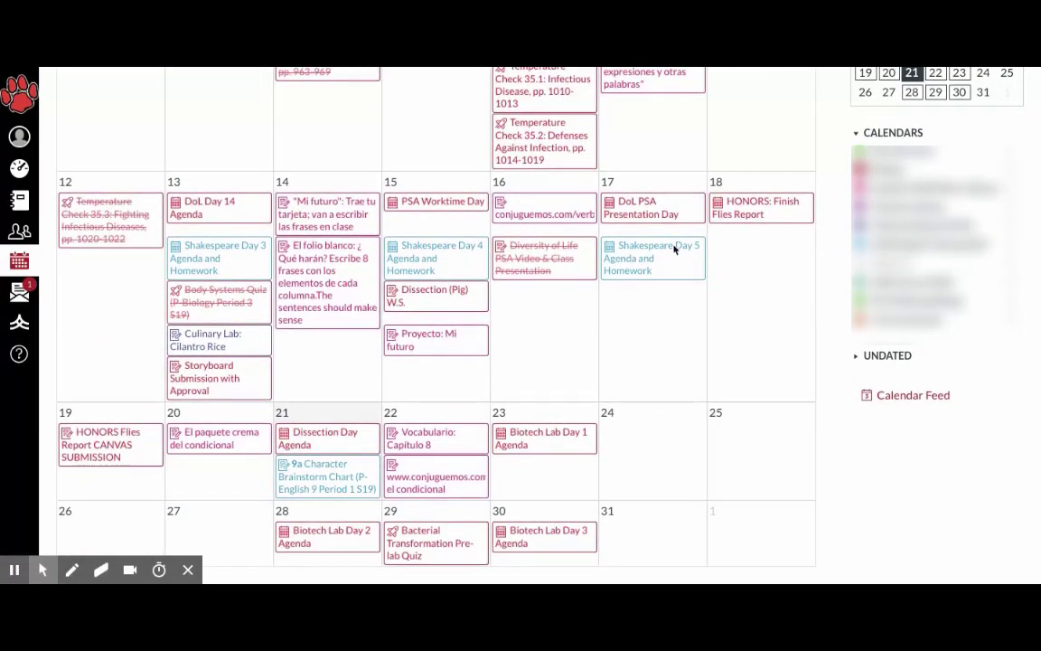
click(627, 247)
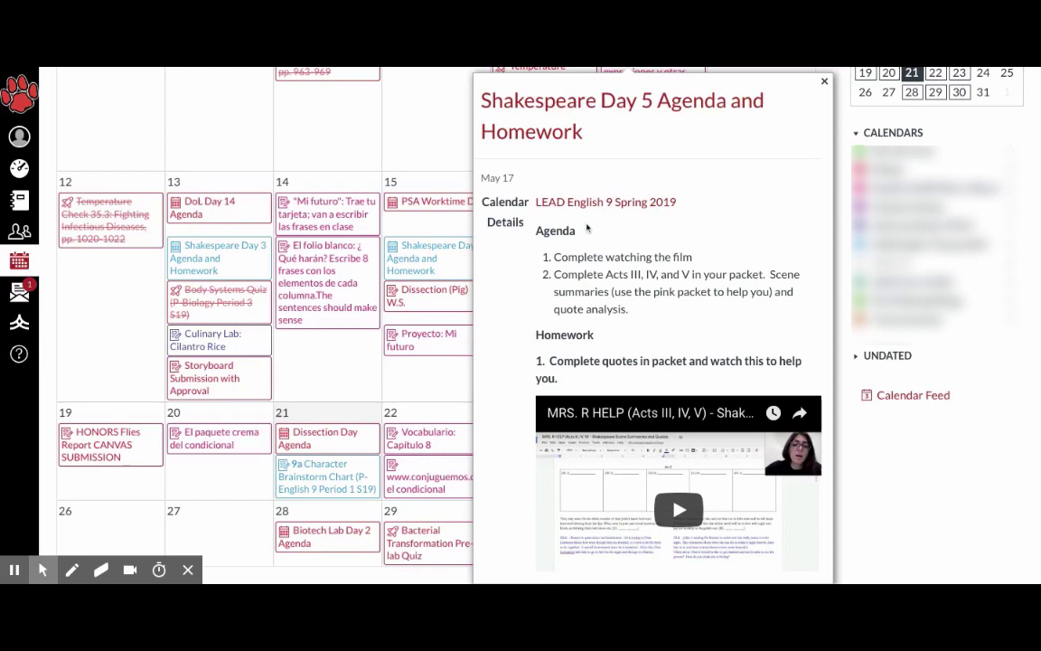
click(824, 81)
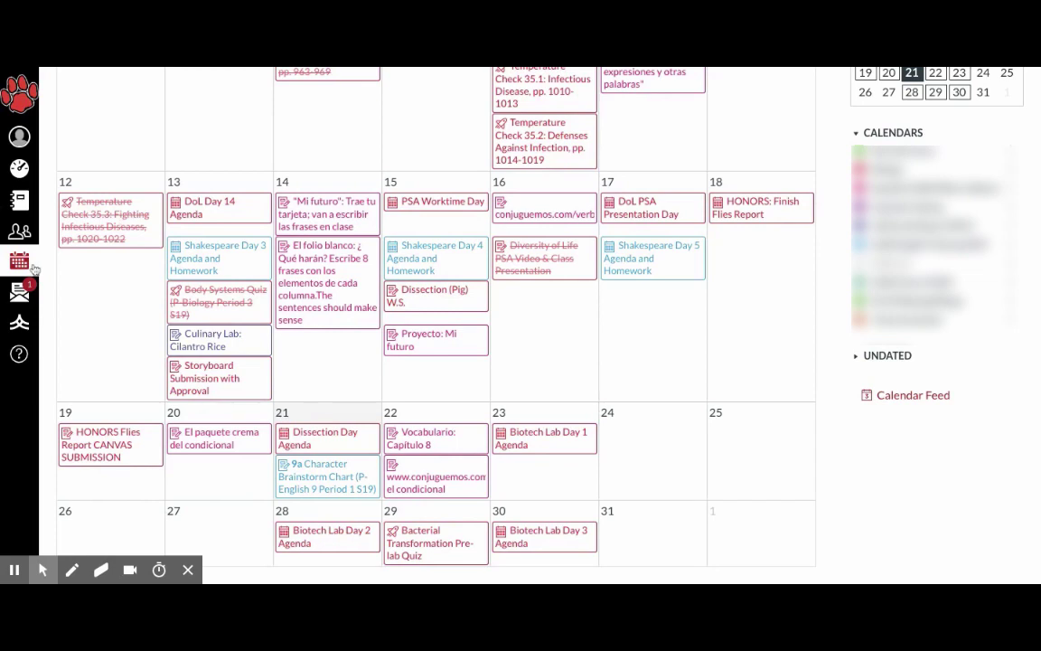
Go to the LEAD English 9 Spring 2019 course and open the submission form of the Character Brainstorm Chart assignment.
click(23, 200)
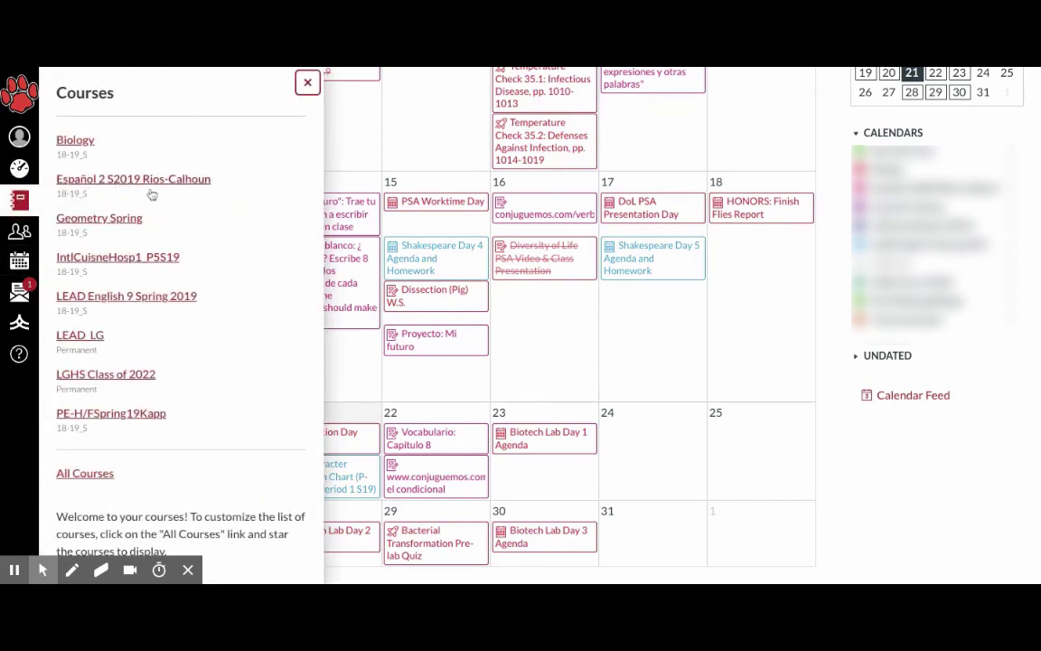
click(126, 296)
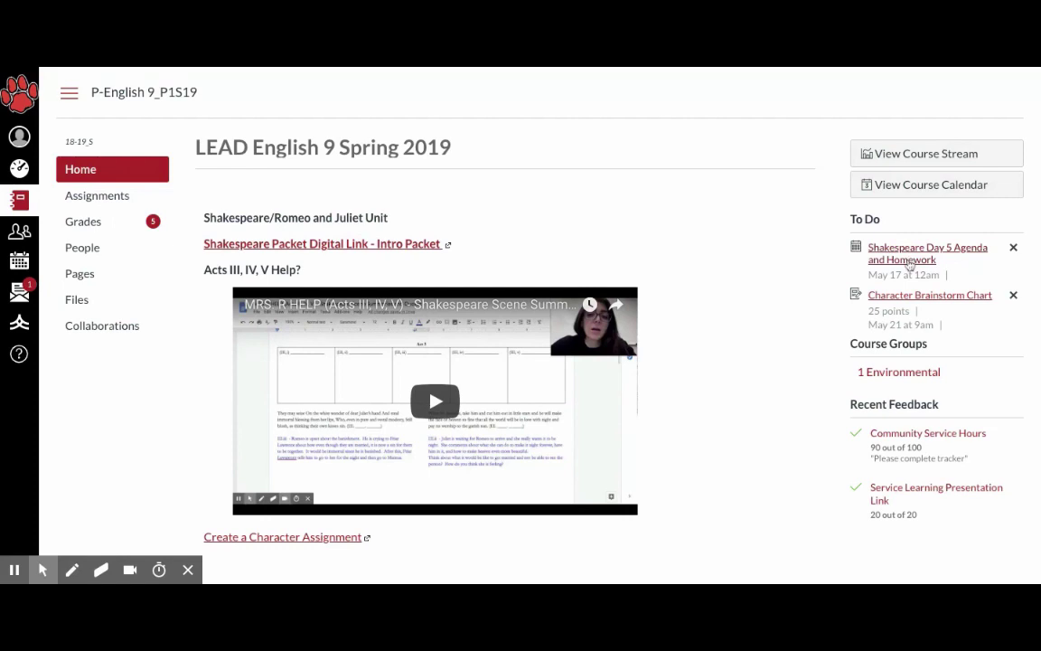
click(904, 293)
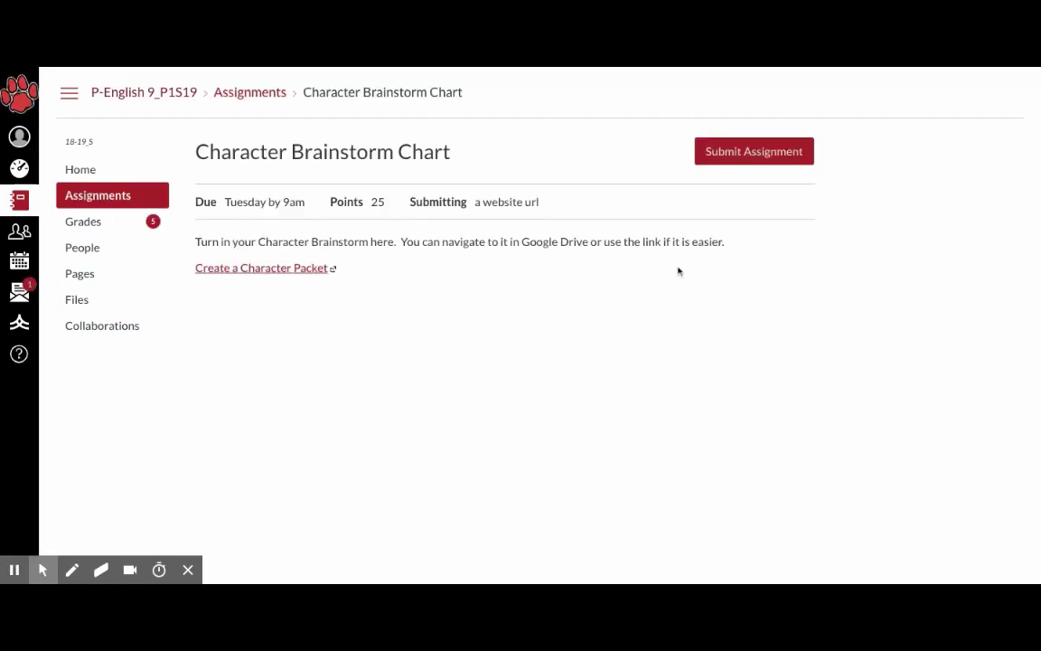
click(746, 154)
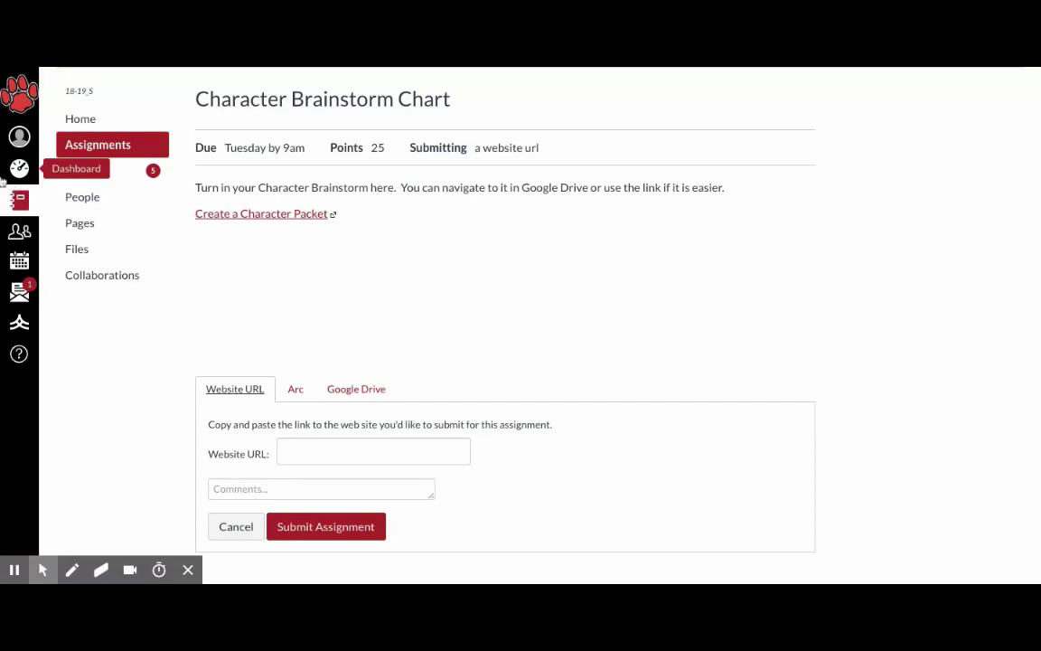
Return to the dashboard and open the grades from below the recent feedback.
click(19, 168)
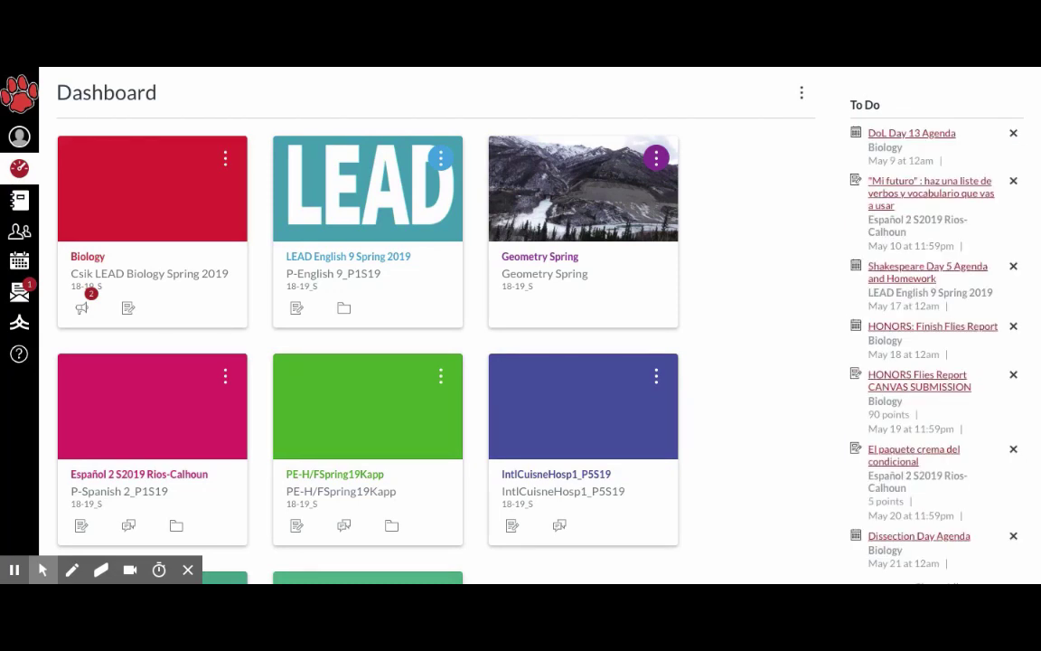
click(8, 168)
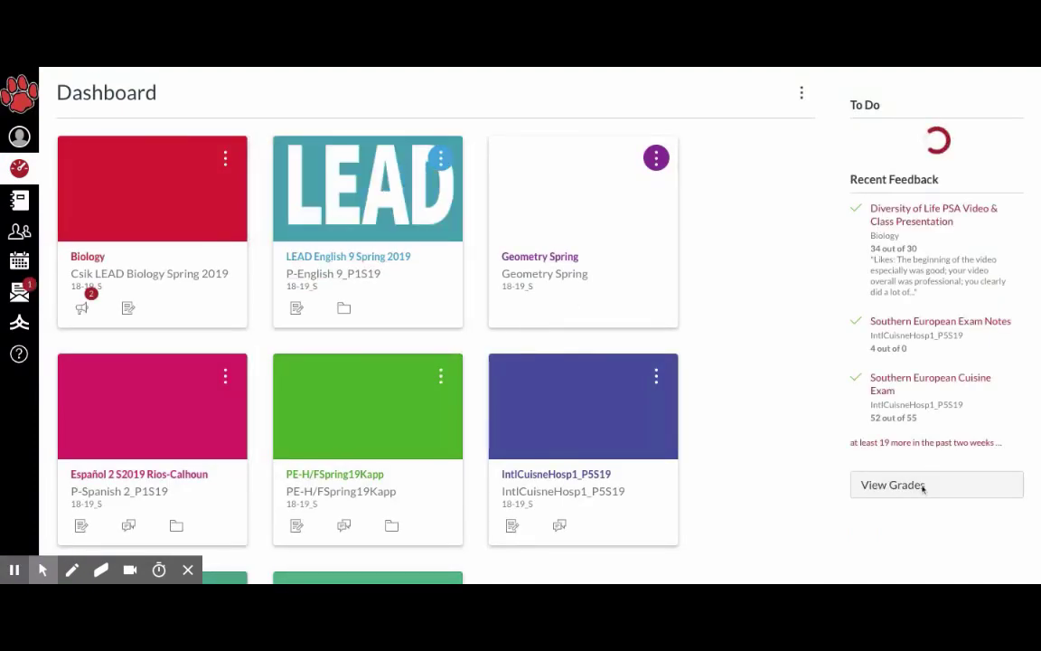
scroll(900, 316, down, 5)
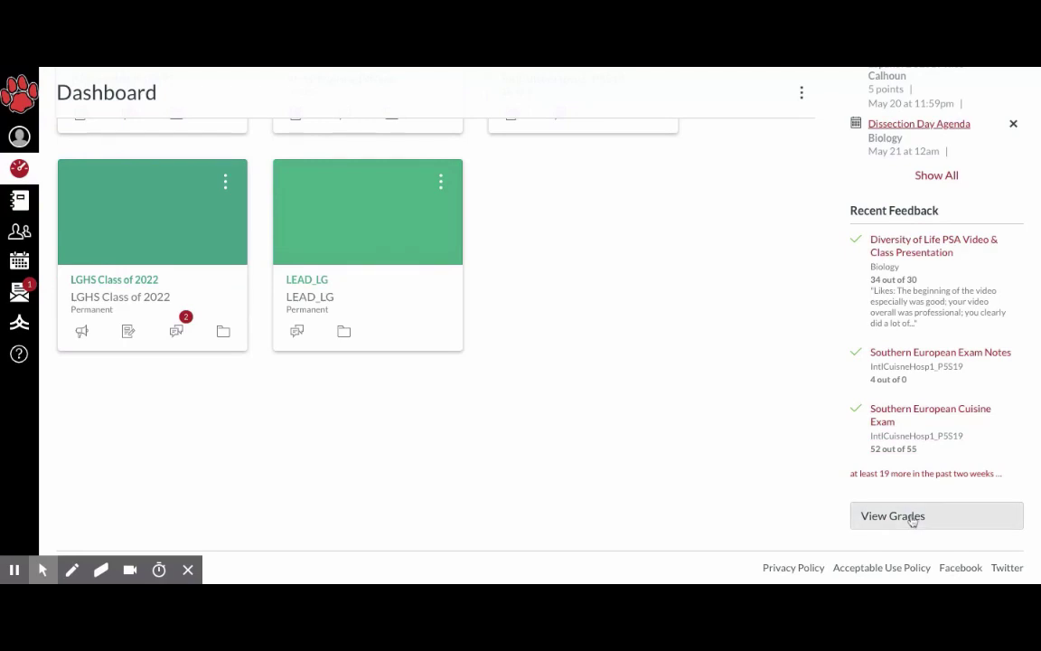
click(913, 522)
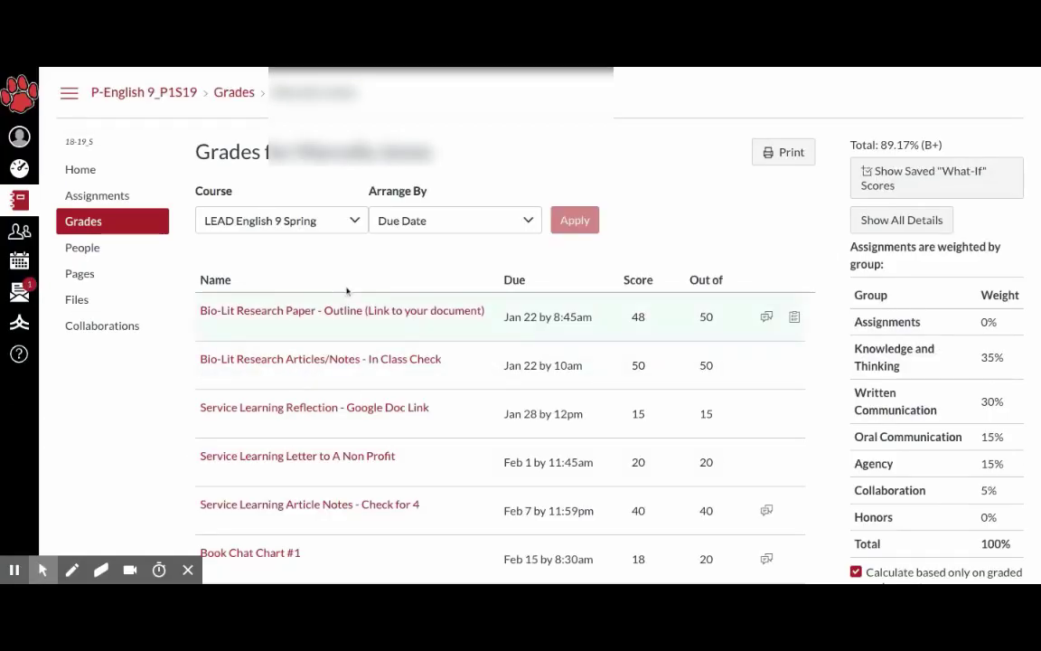
Look through the LEAD English 9 Spring grades and show the rubric for the Bio-Lit Research Paper - Outline assignment.
scroll(484, 279, down, 5)
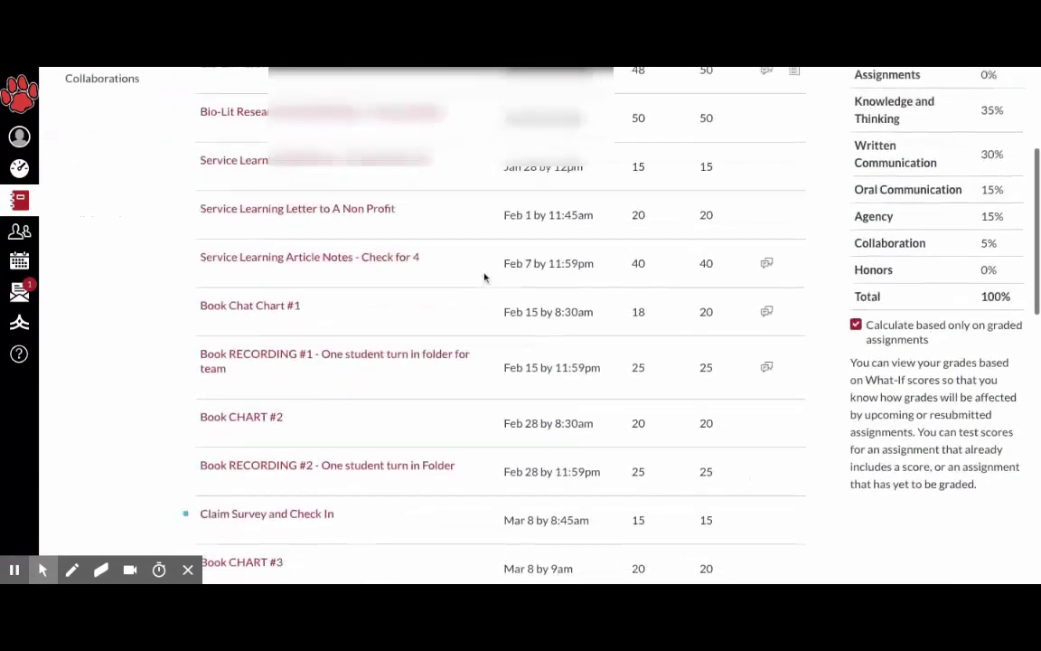
scroll(485, 279, up, 5)
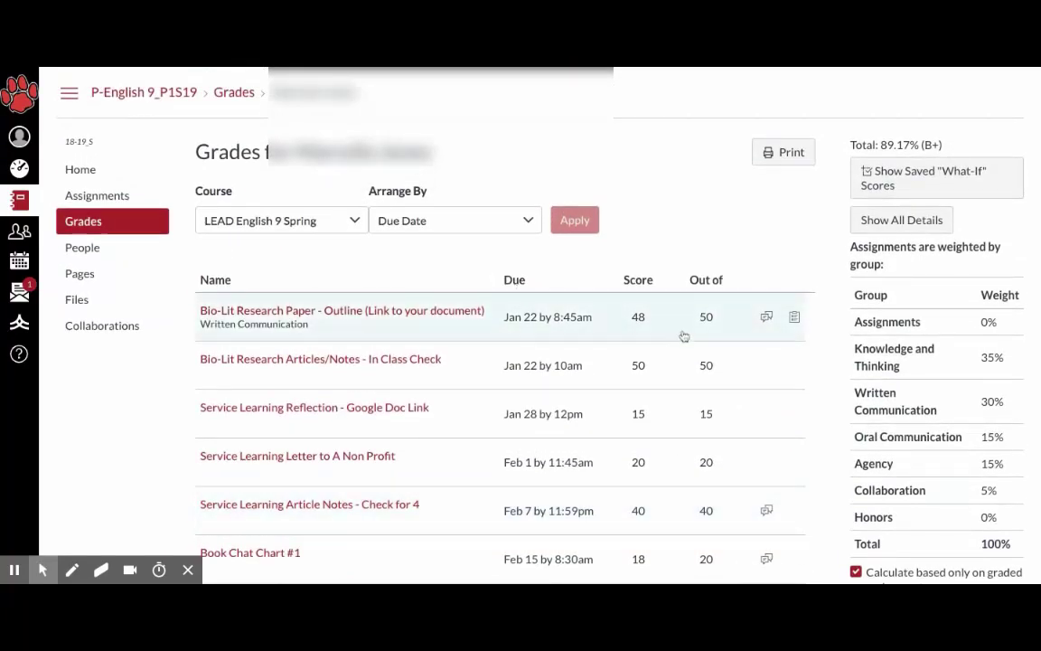
click(795, 318)
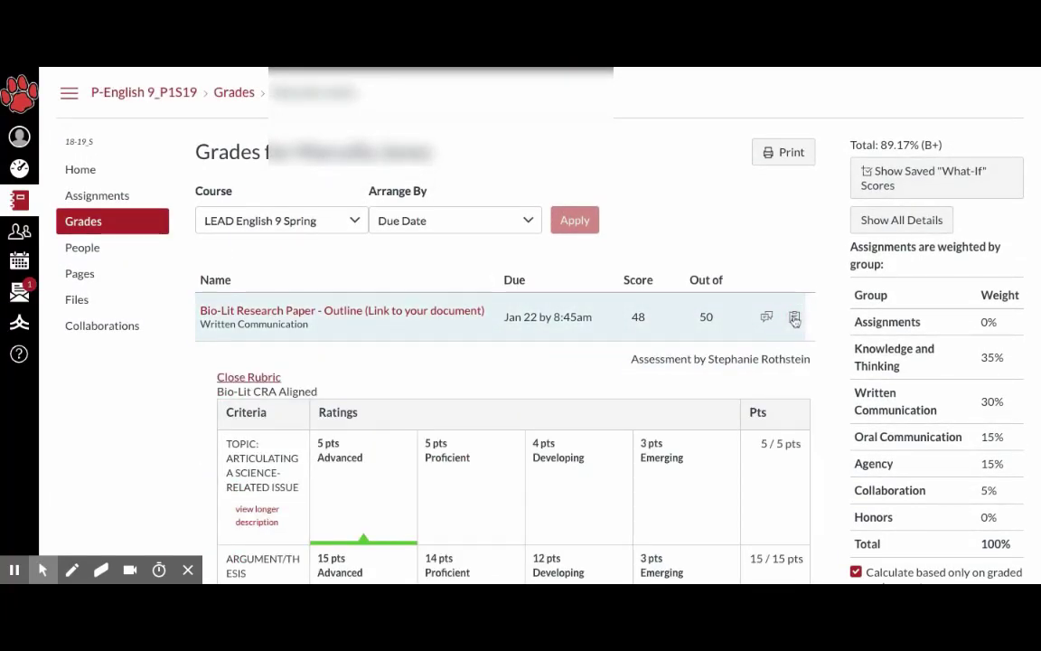
Review the rubric of the Bio-Lit Research Paper - Outline assignment and show the teacher's comments on it.
scroll(732, 431, down, 2)
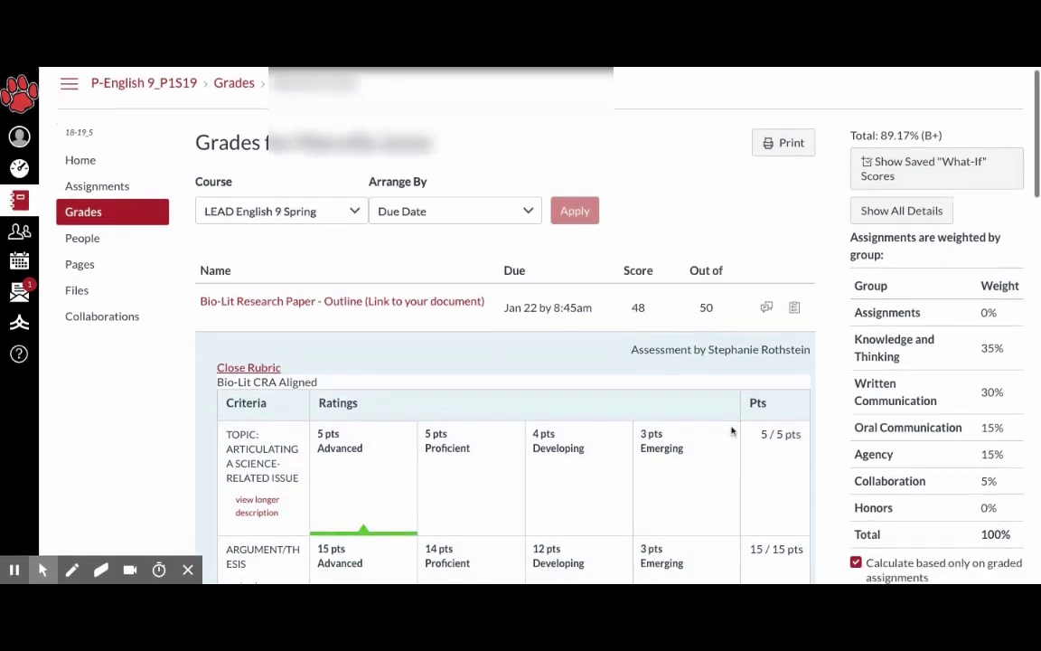
scroll(732, 431, down, 3)
scroll(733, 431, up, 2)
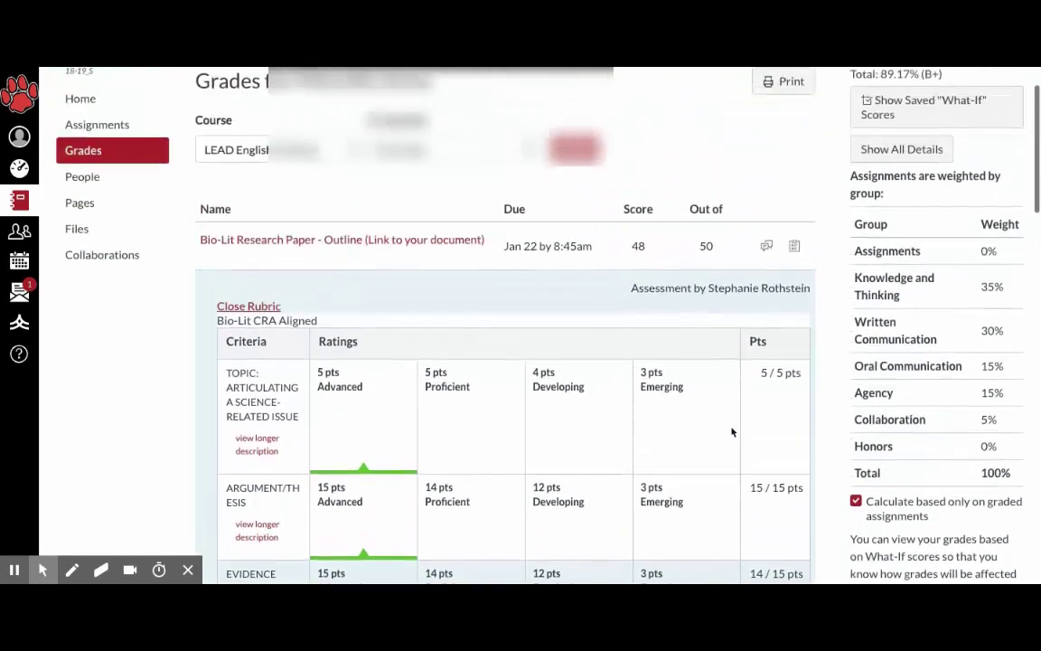
scroll(732, 431, up, 1)
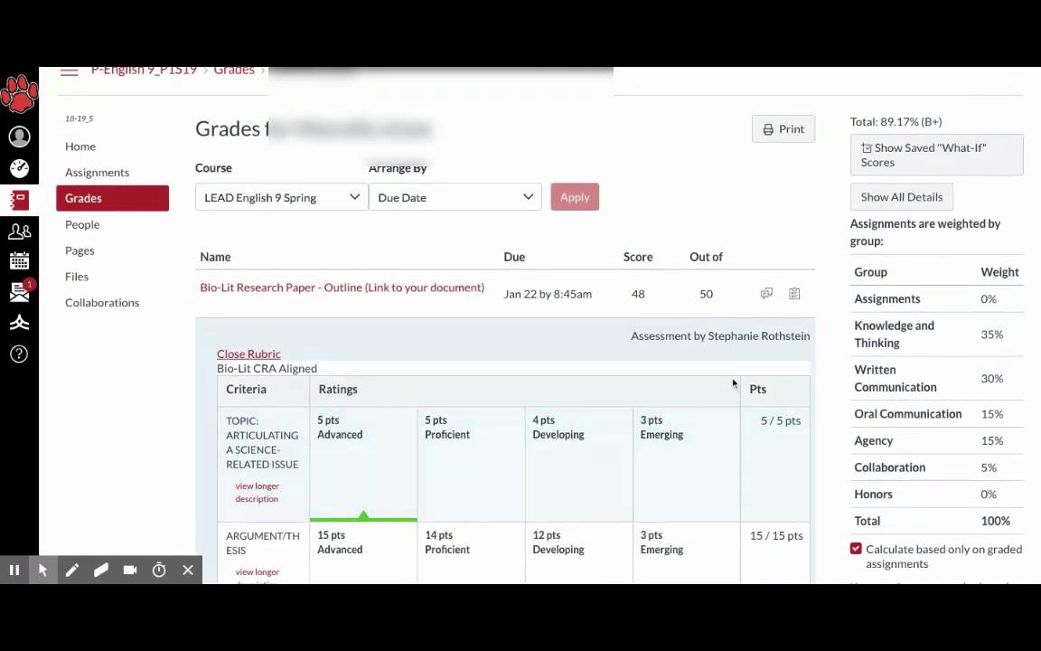
click(767, 293)
scroll(750, 337, up, 1)
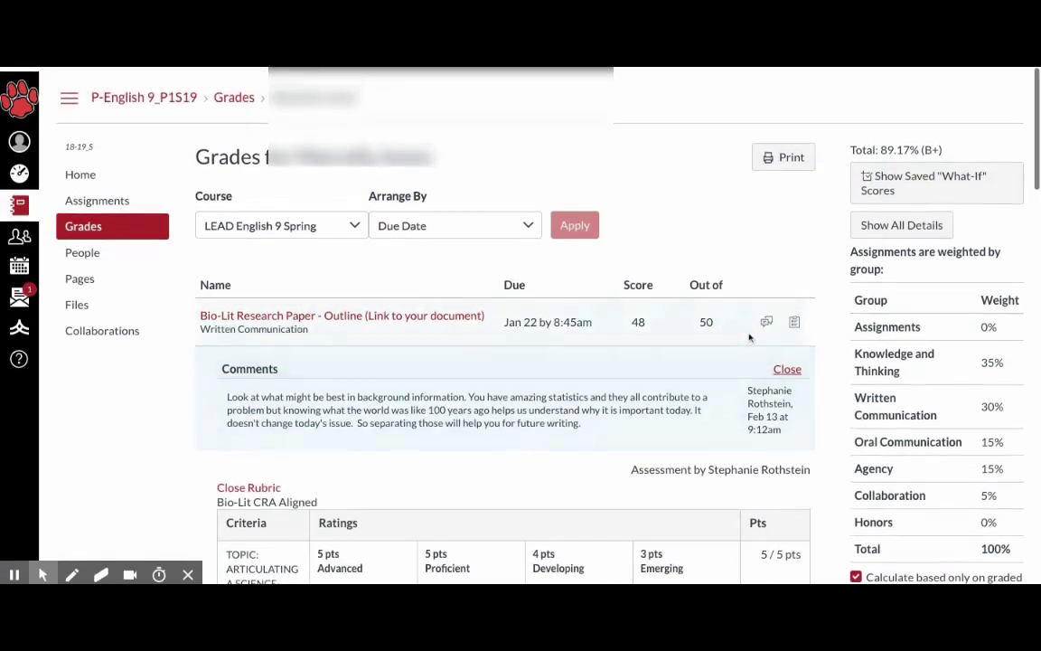
scroll(749, 337, down, 5)
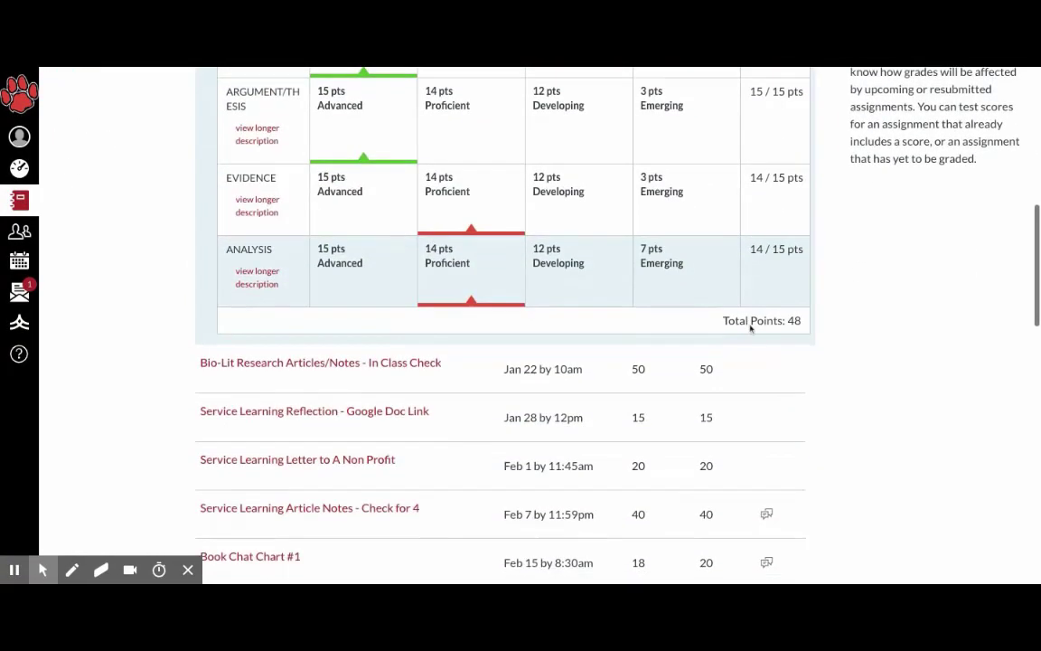
Enter a what-if score of 5 for the Extra Credit (Play Reviews and More) assignment.
click(710, 467)
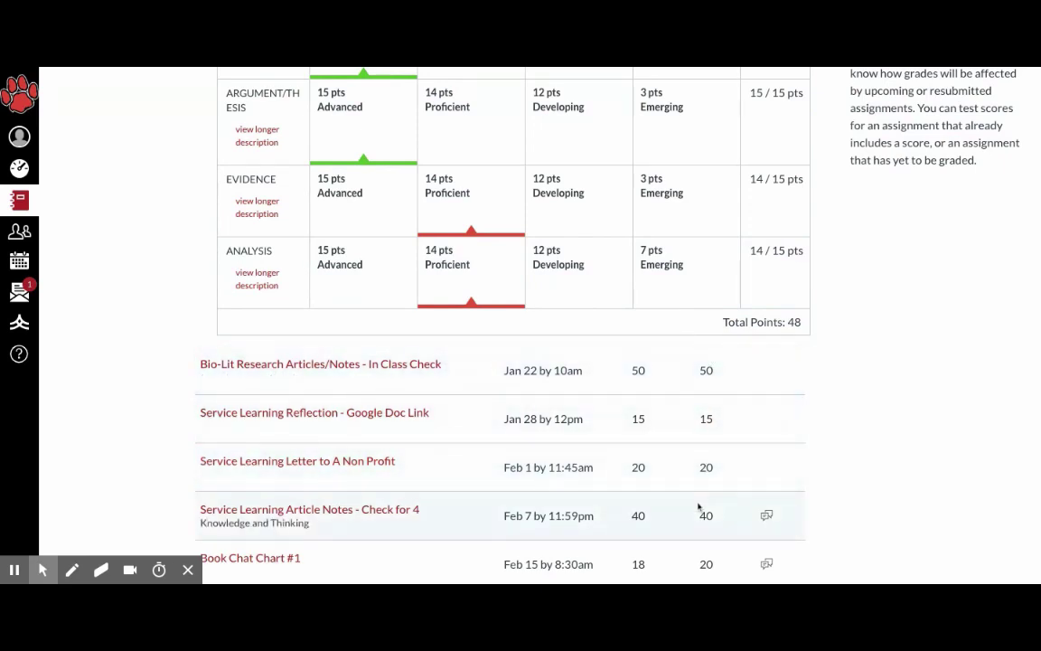
scroll(700, 409, up, 2)
scroll(701, 409, down, 5)
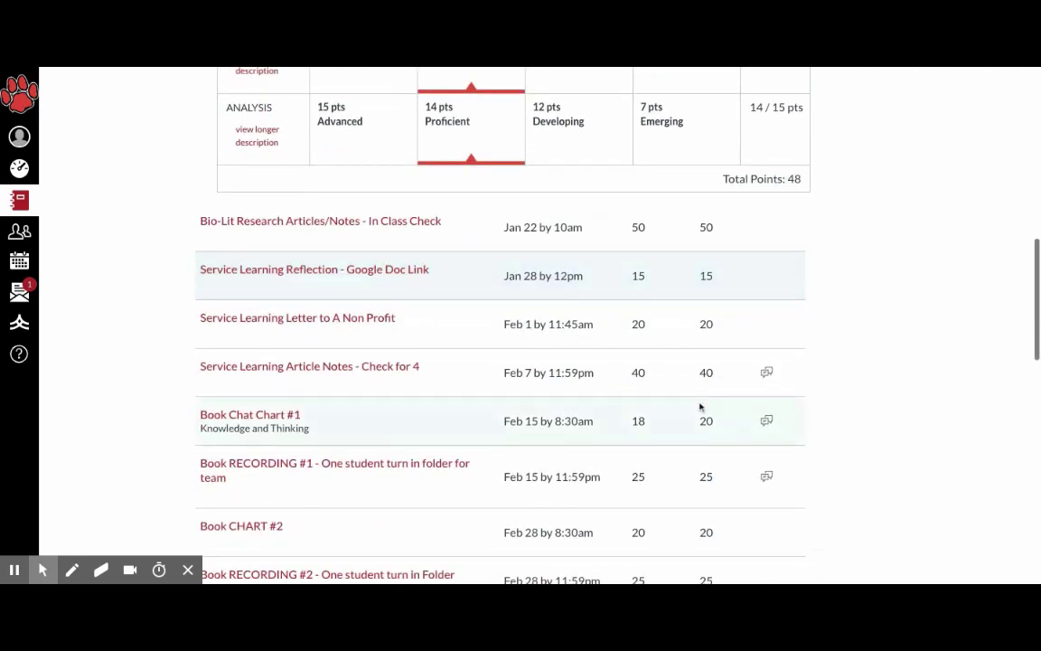
scroll(700, 408, down, 2)
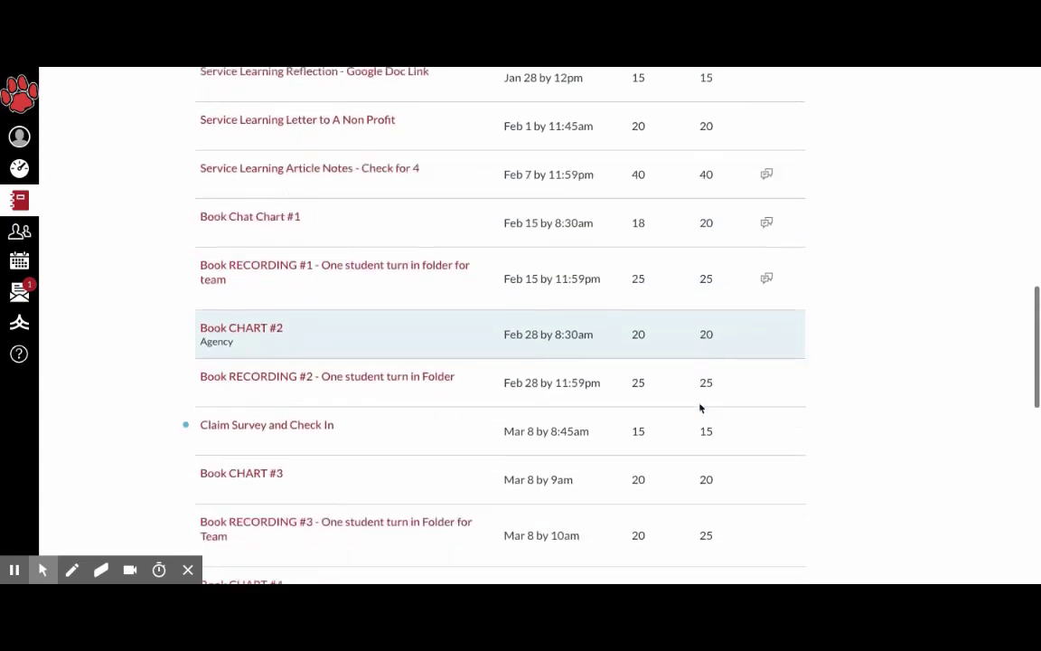
scroll(701, 408, down, 5)
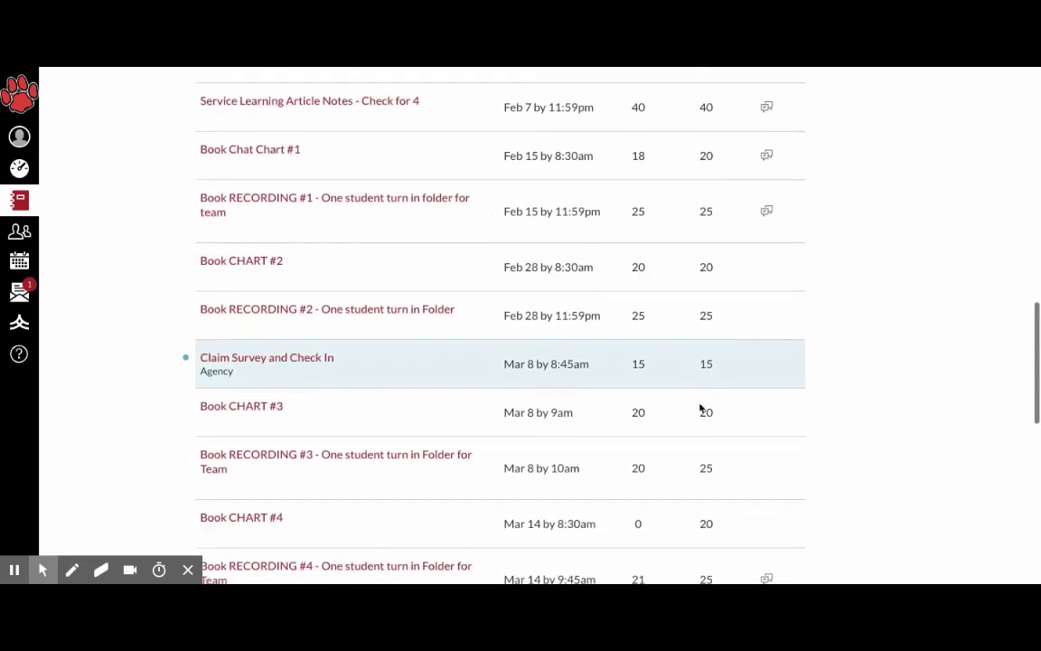
scroll(700, 408, down, 3)
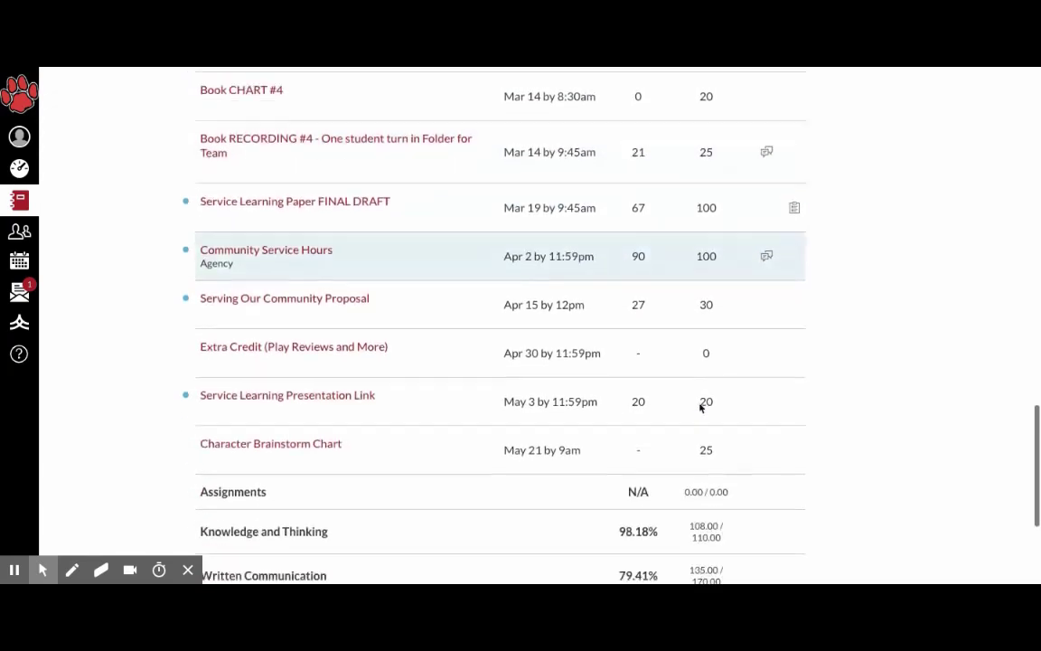
click(644, 345)
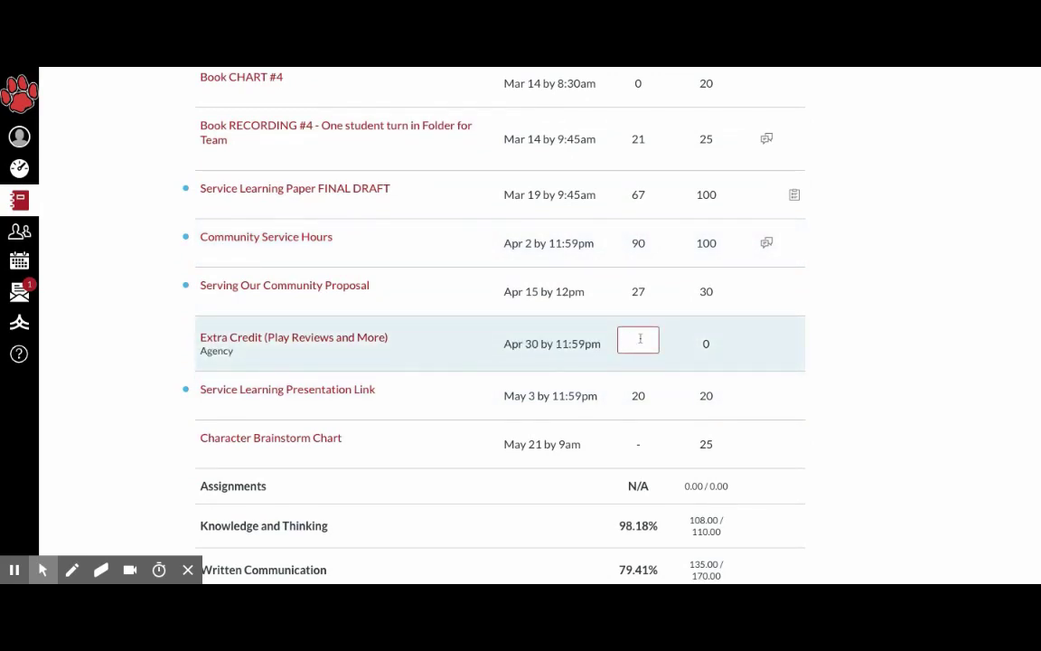
key(Return)
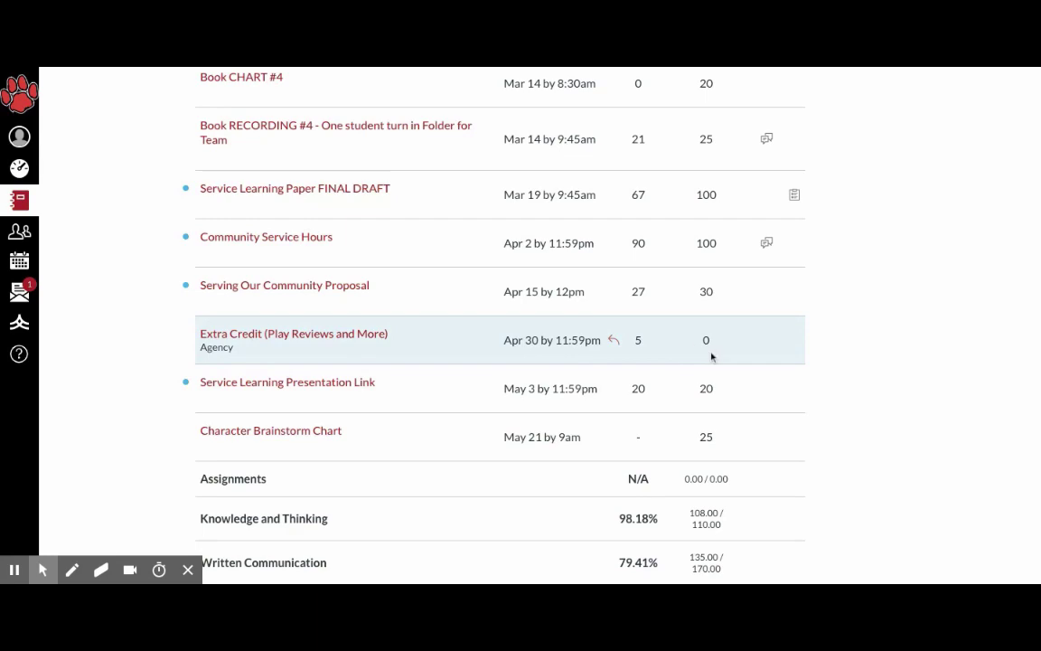
Check the category percentages and overall total with the what-if score applied, and return to the dashboard.
scroll(711, 357, down, 3)
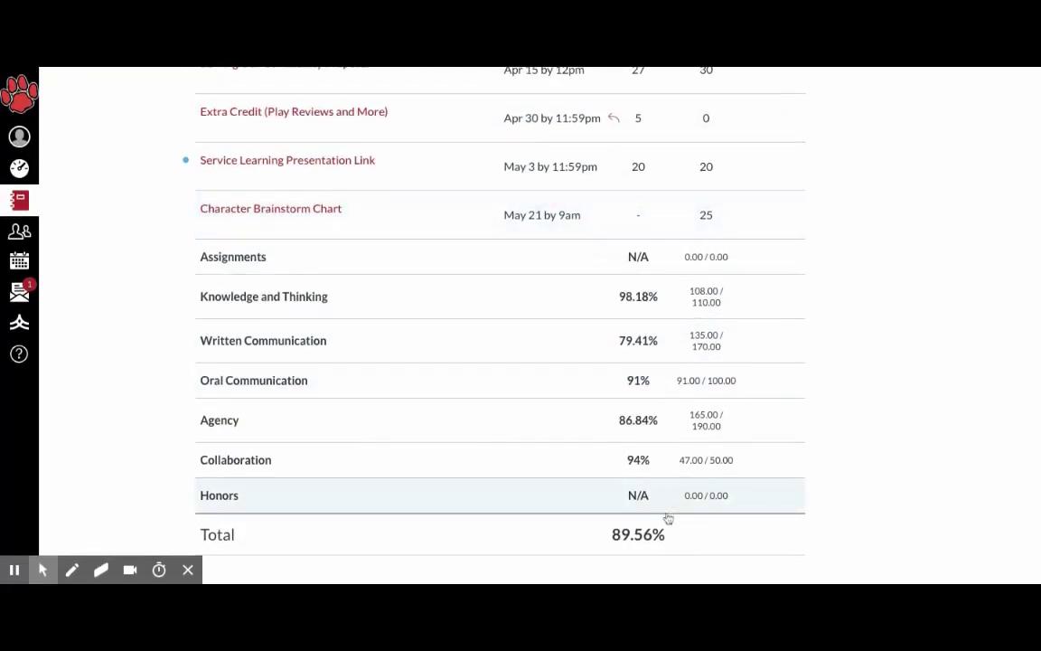
scroll(668, 519, up, 5)
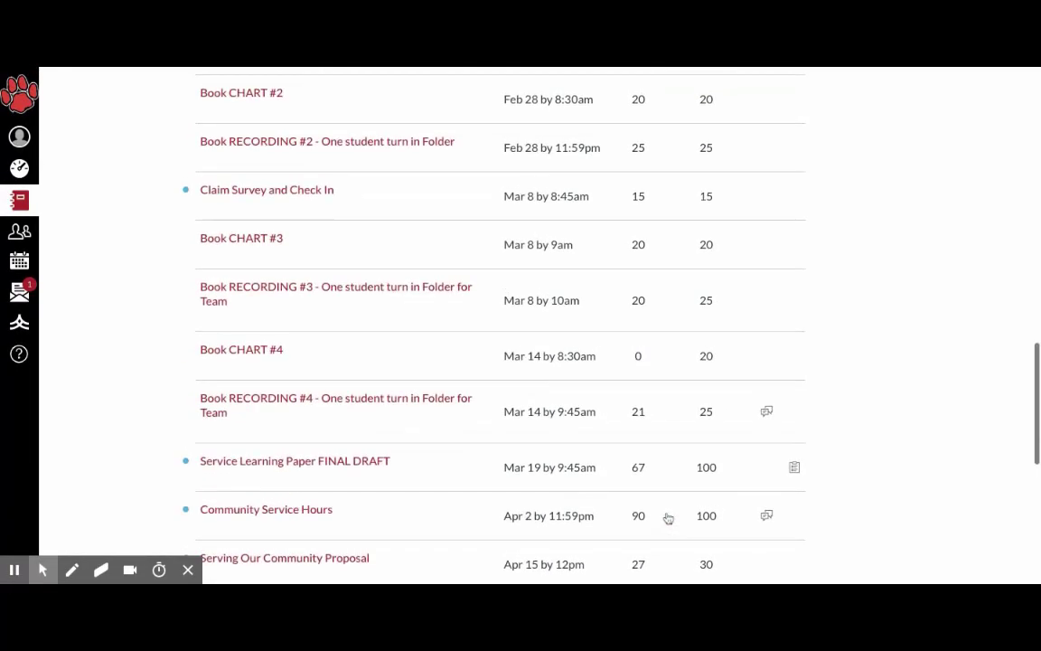
scroll(668, 518, up, 6)
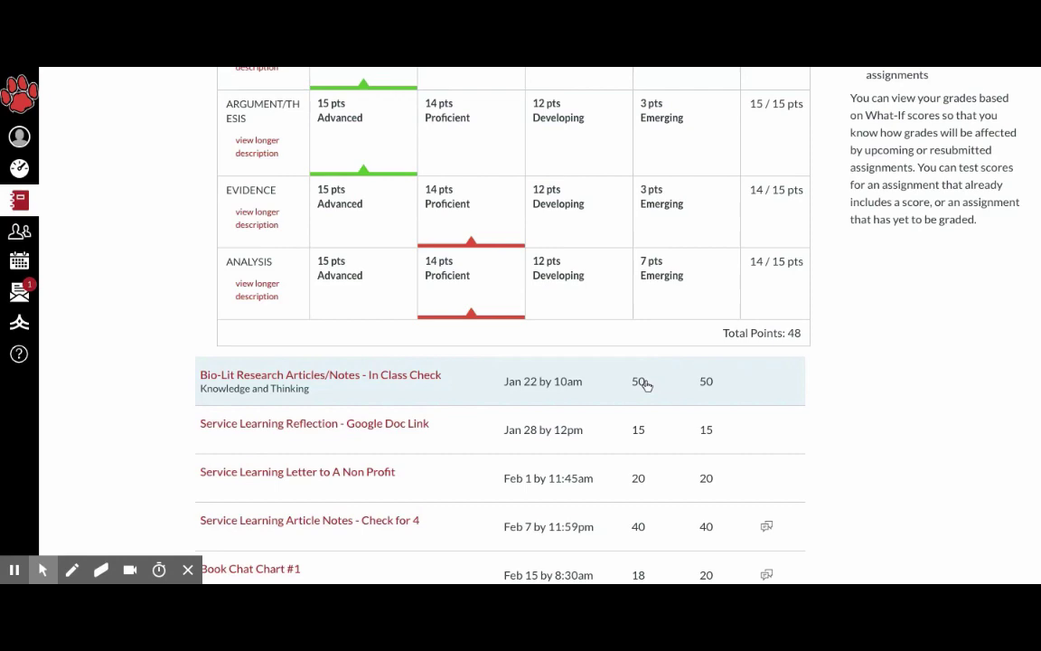
scroll(646, 384, down, 1)
scroll(646, 384, up, 10)
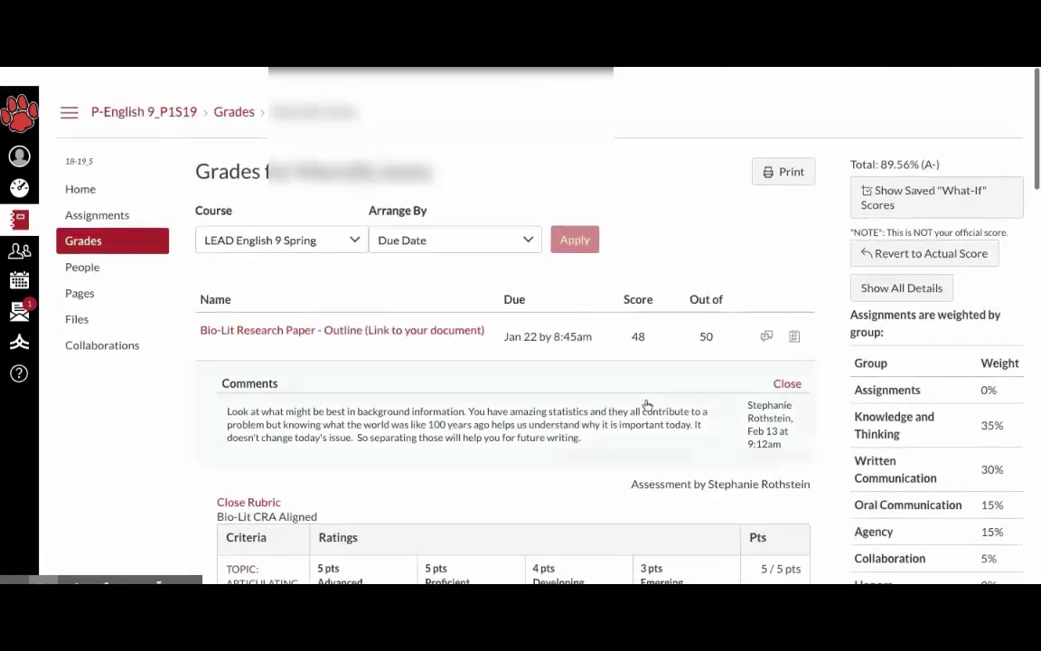
scroll(646, 404, down, 1)
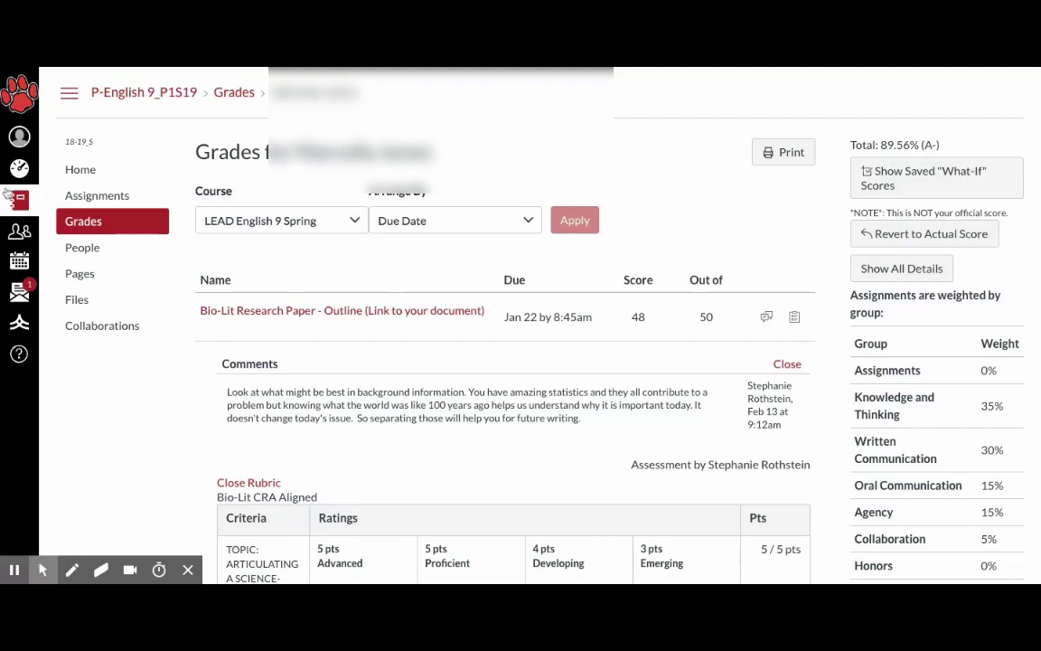
click(19, 169)
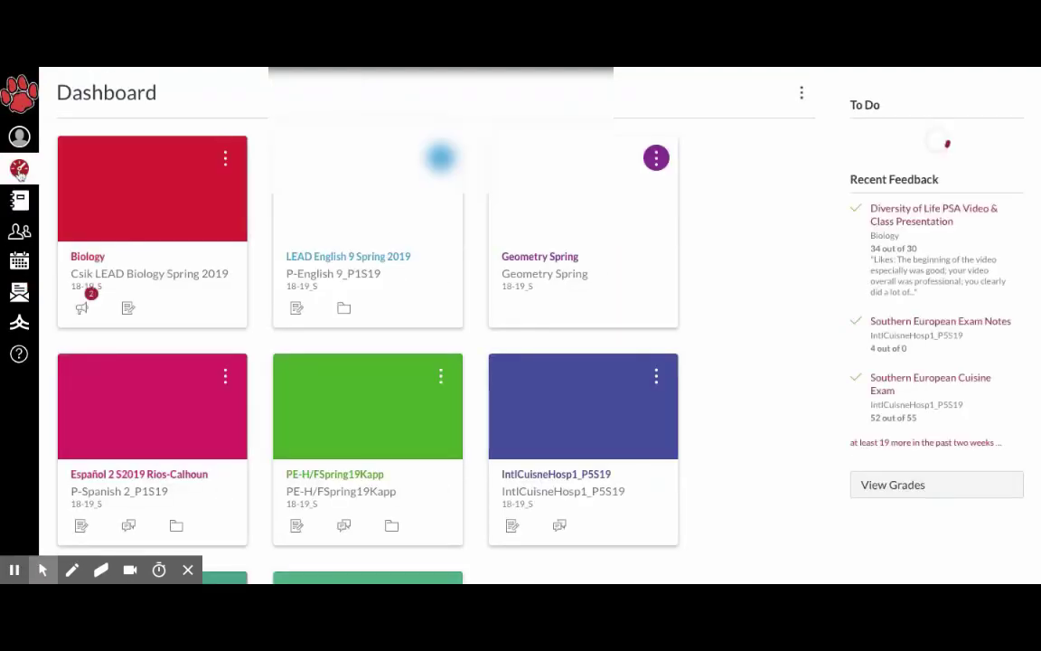